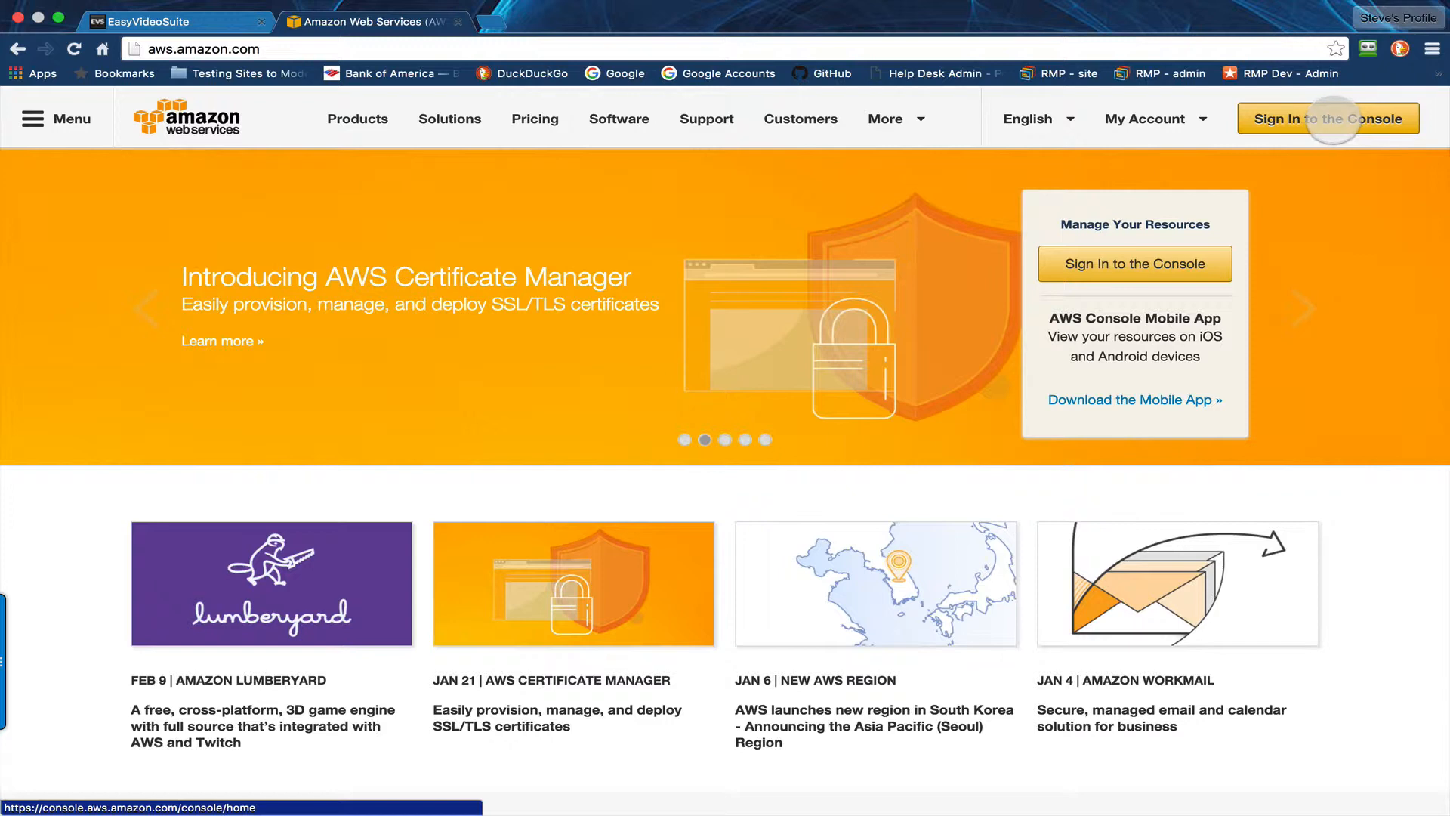
Step: Sign in to the AWS console by filling and submitting the account e-mail and password from the saved Amazon_new_29Apr15 login
click(1333, 119)
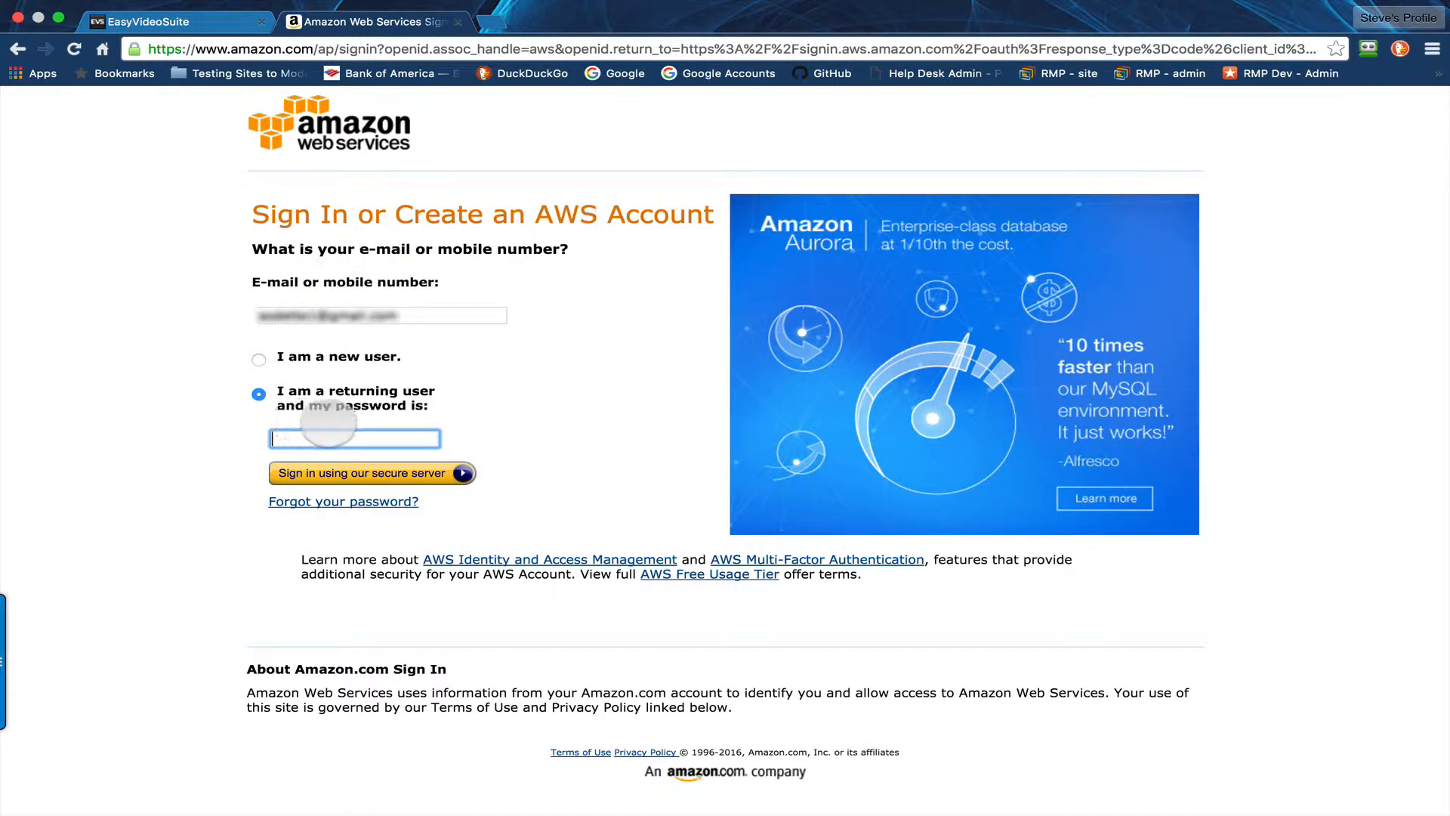
triple_click(431, 312)
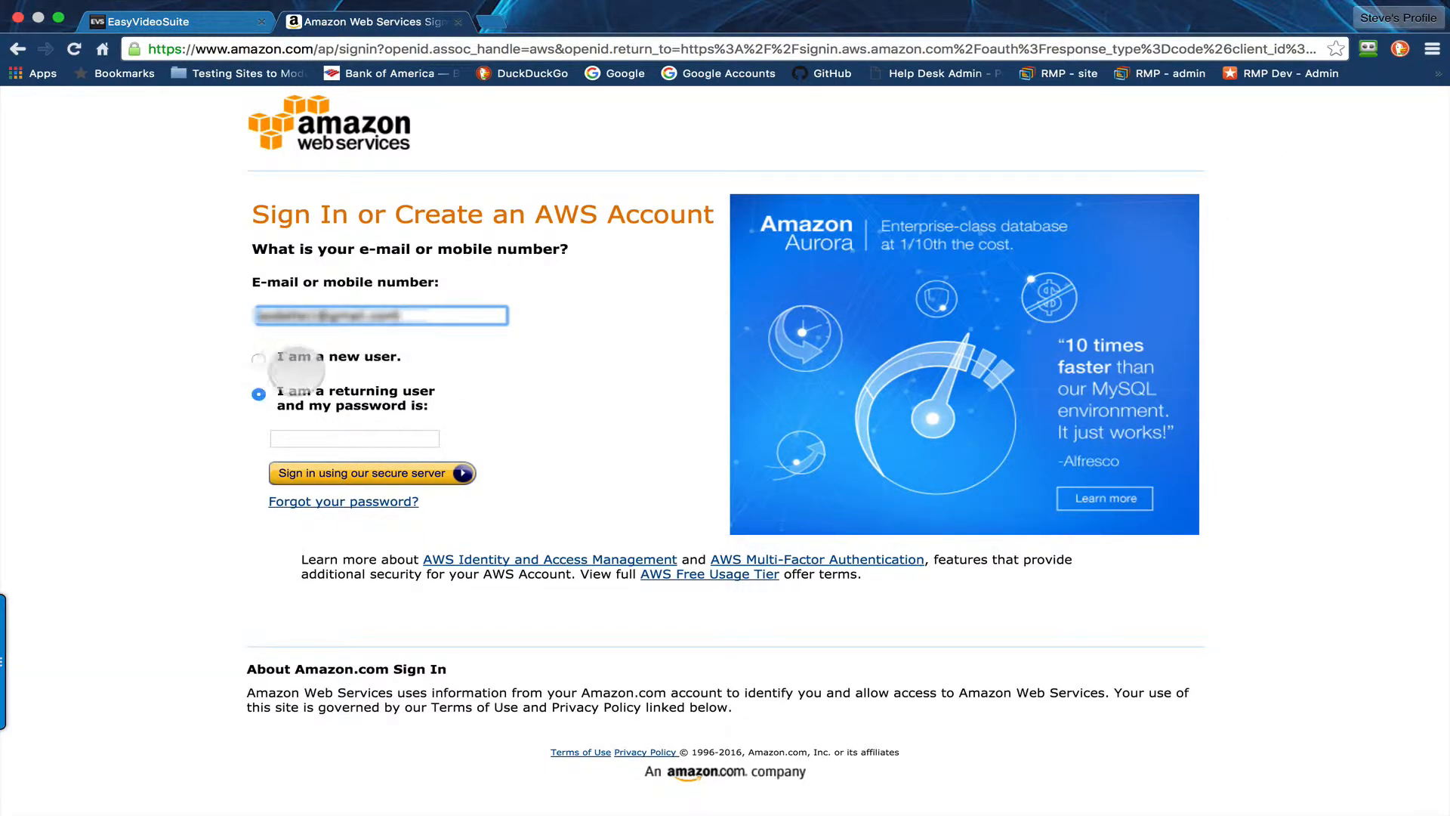
click(1367, 48)
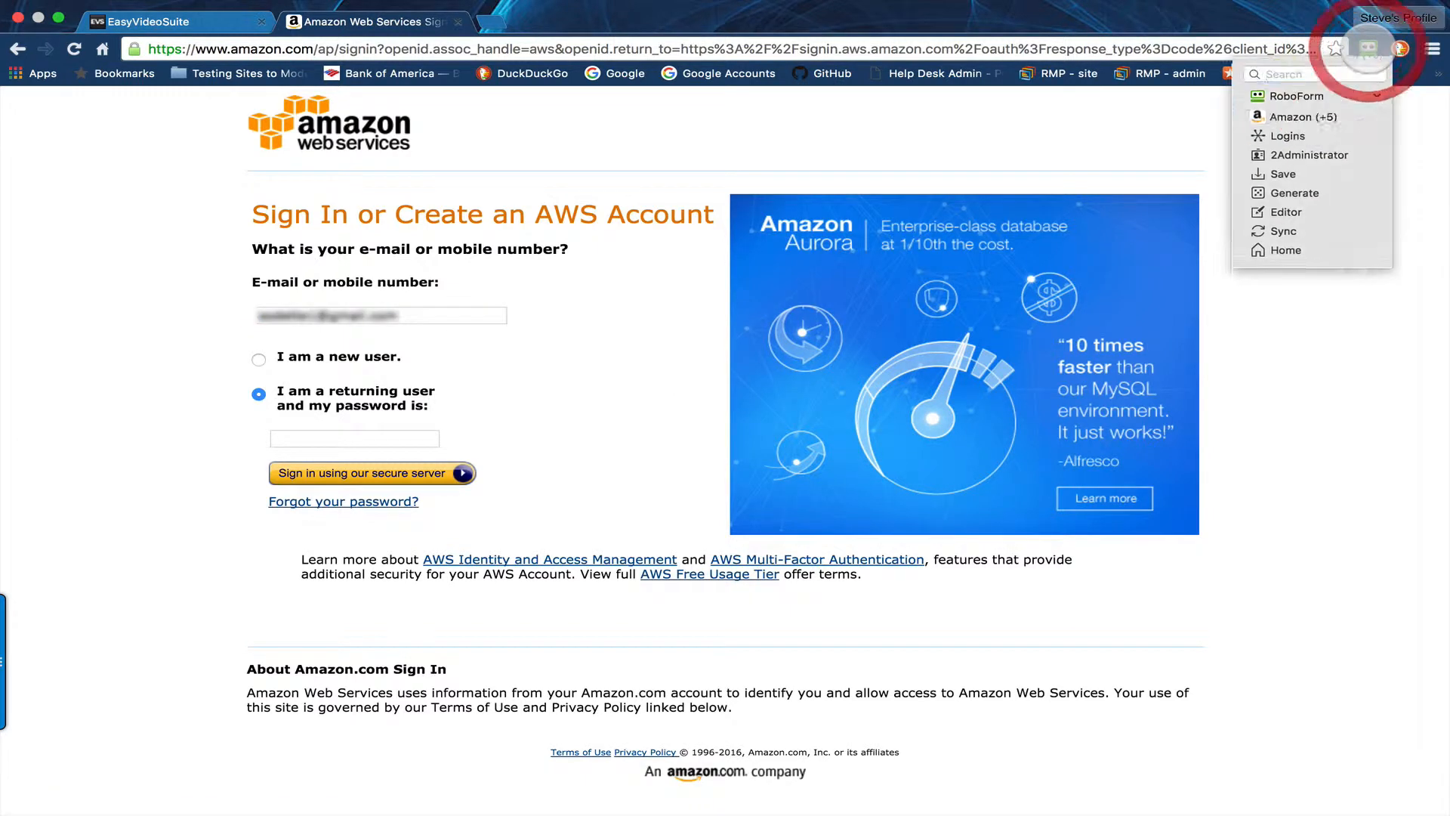
mouse_move(1293, 124)
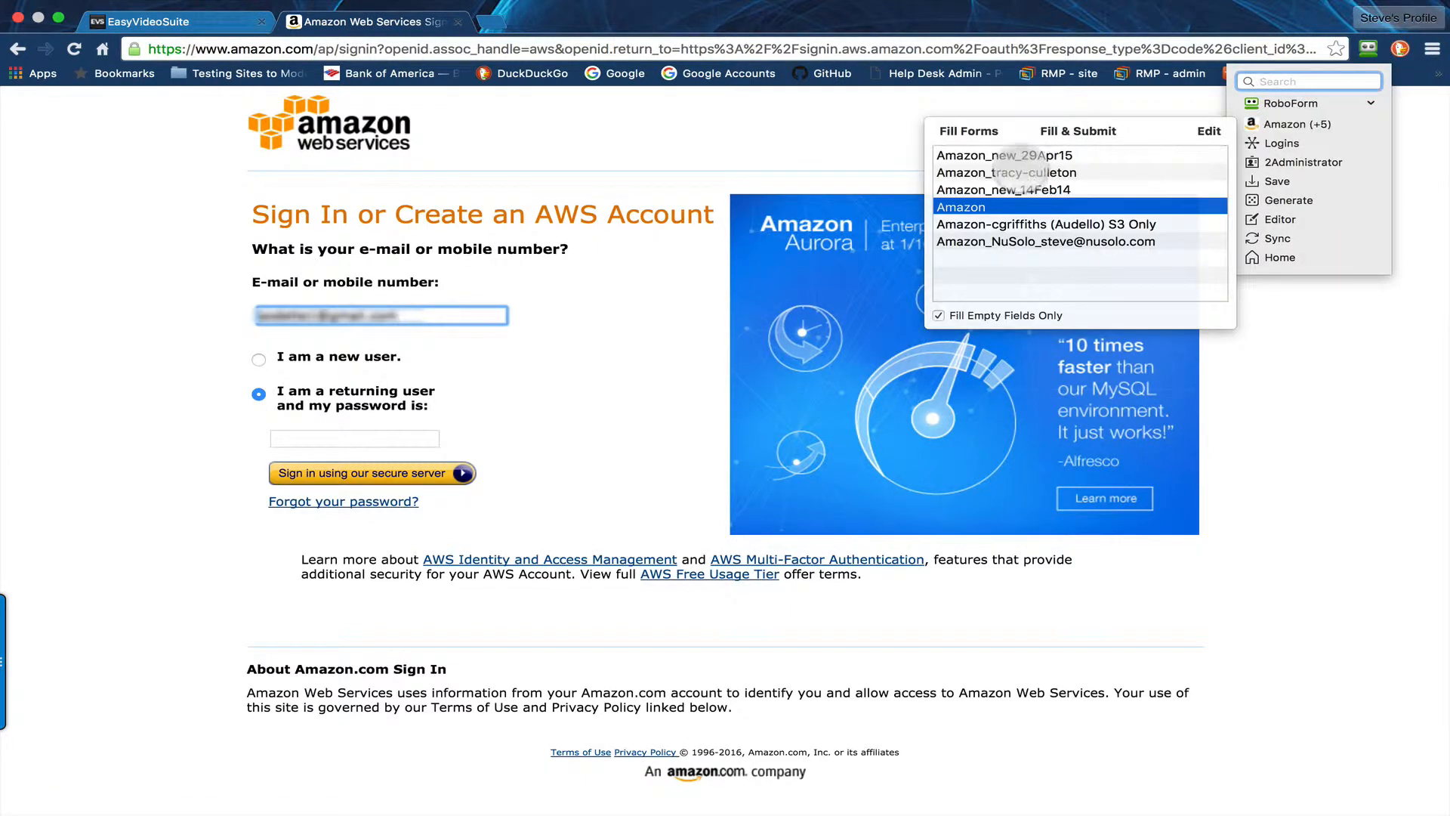
click(1012, 155)
click(1061, 130)
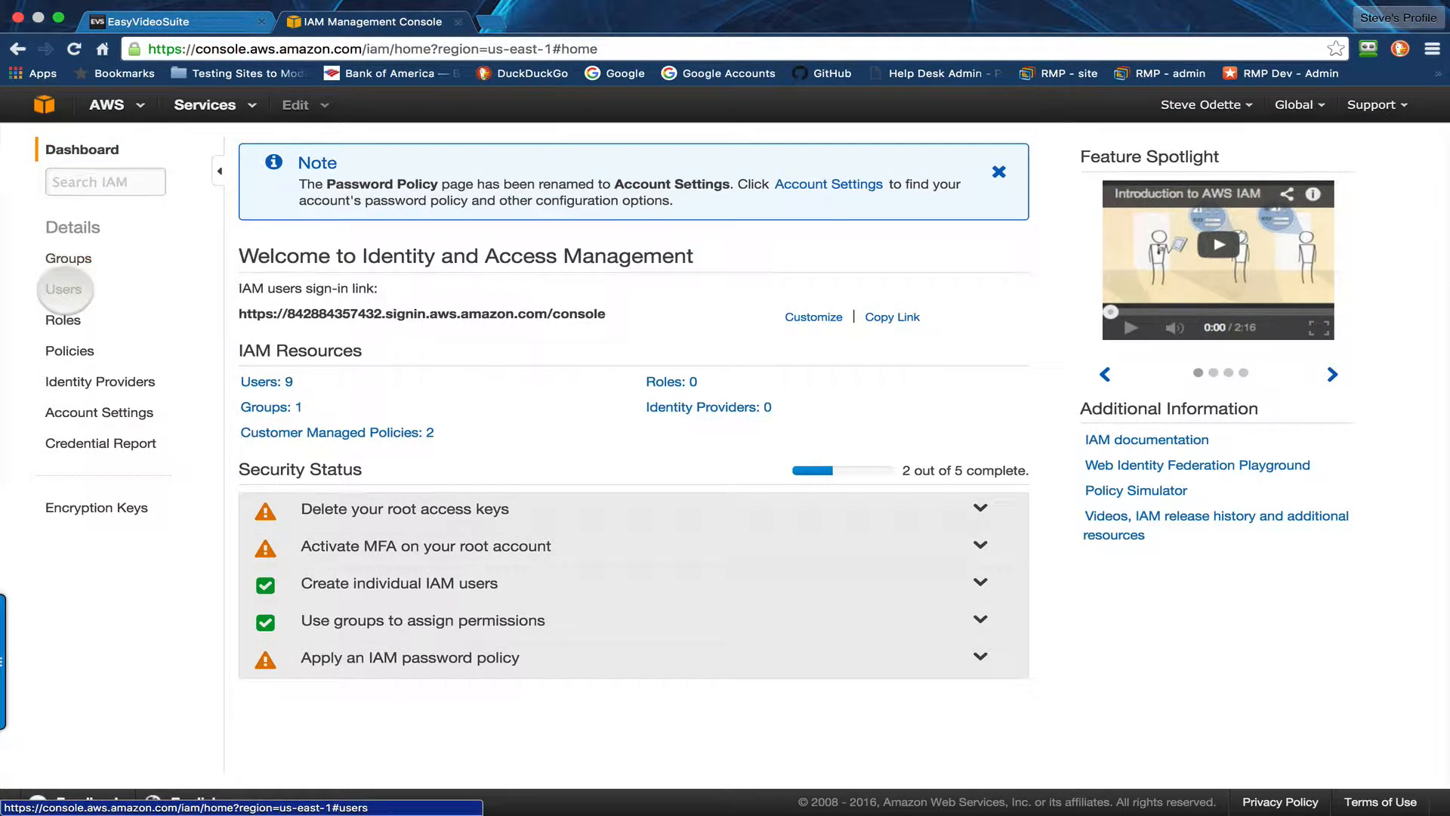
Step: Create one new IAM user under the owner's user name, with an access key generated for it
click(64, 290)
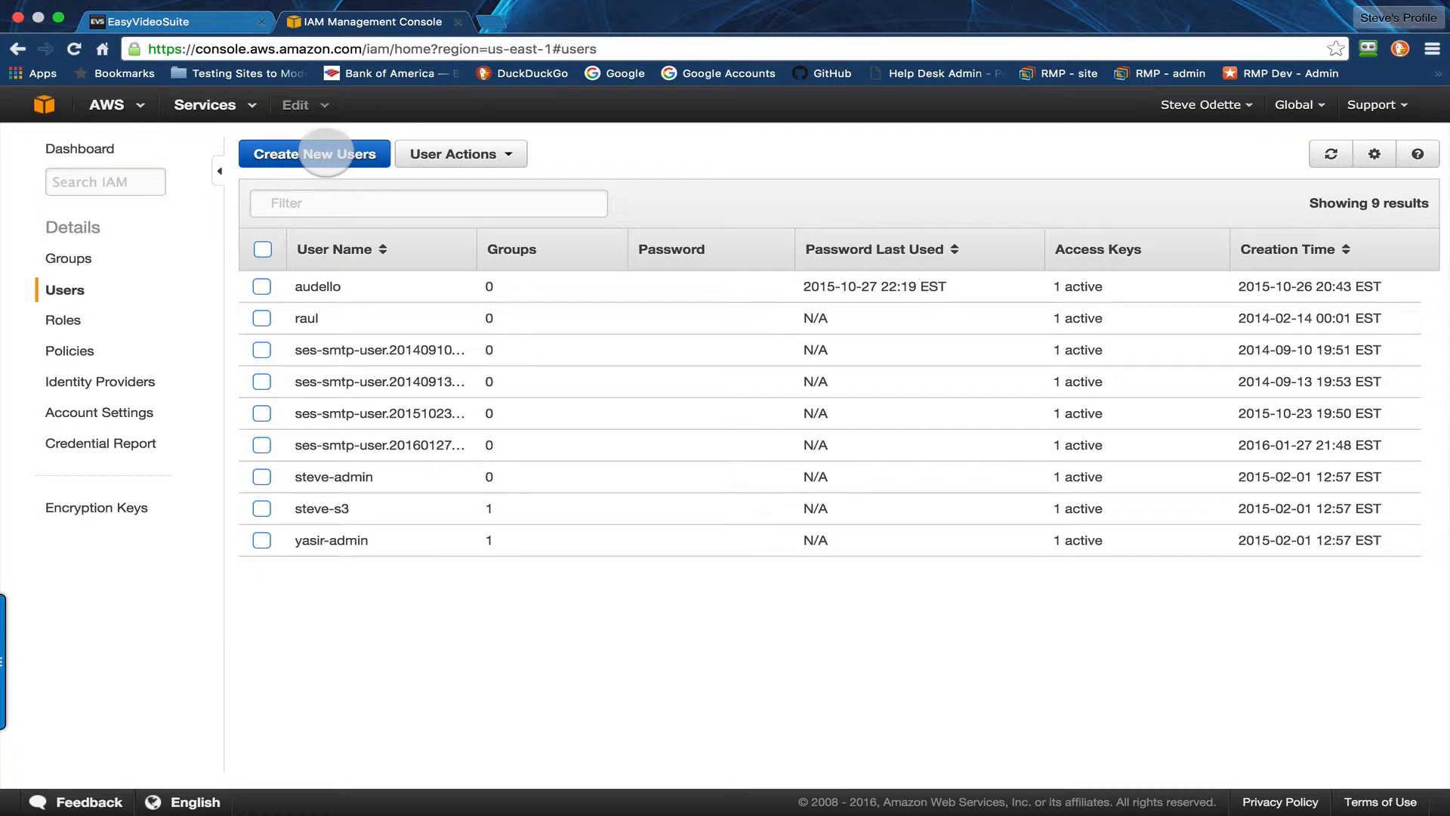
click(327, 154)
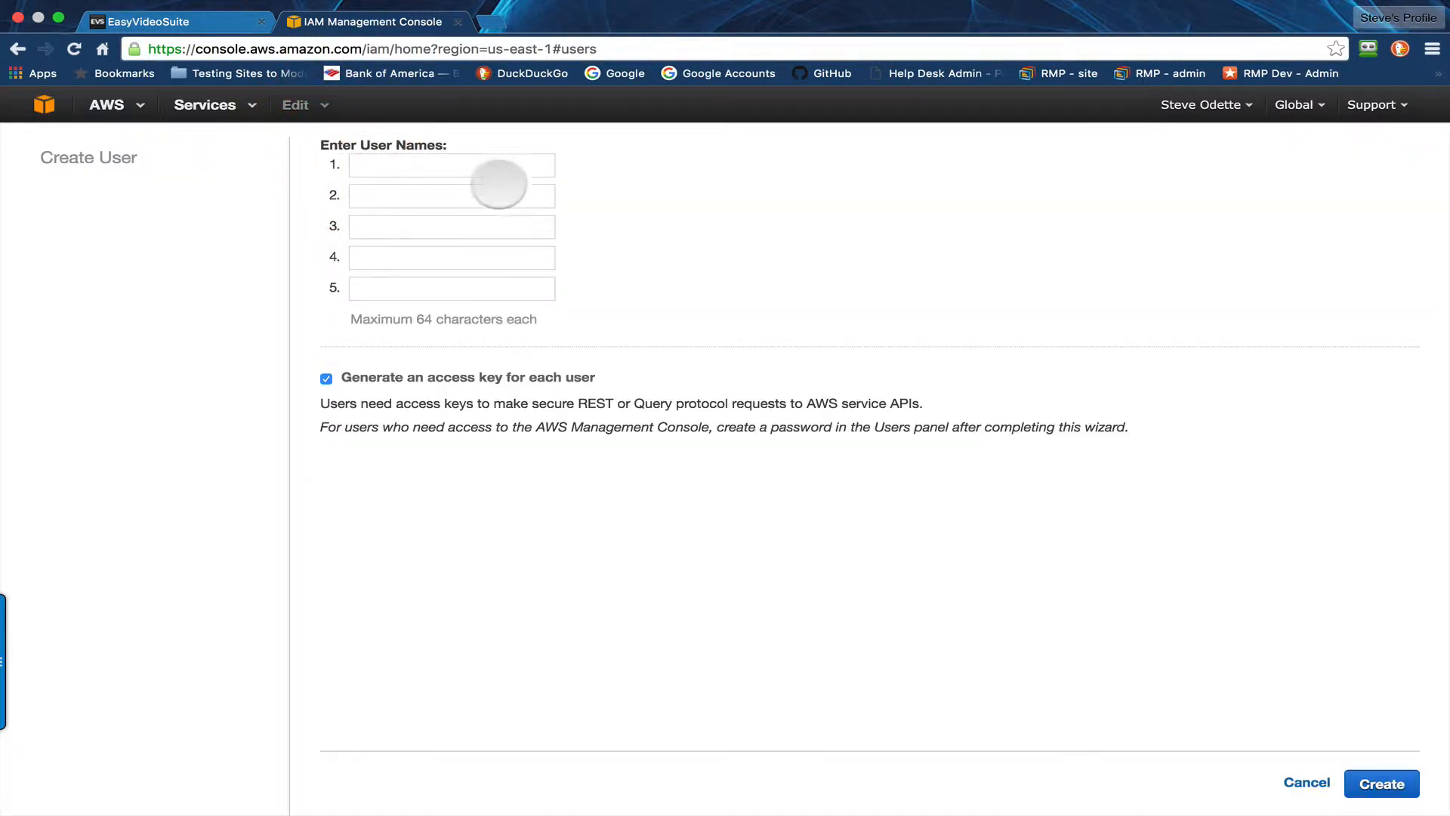
click(385, 165)
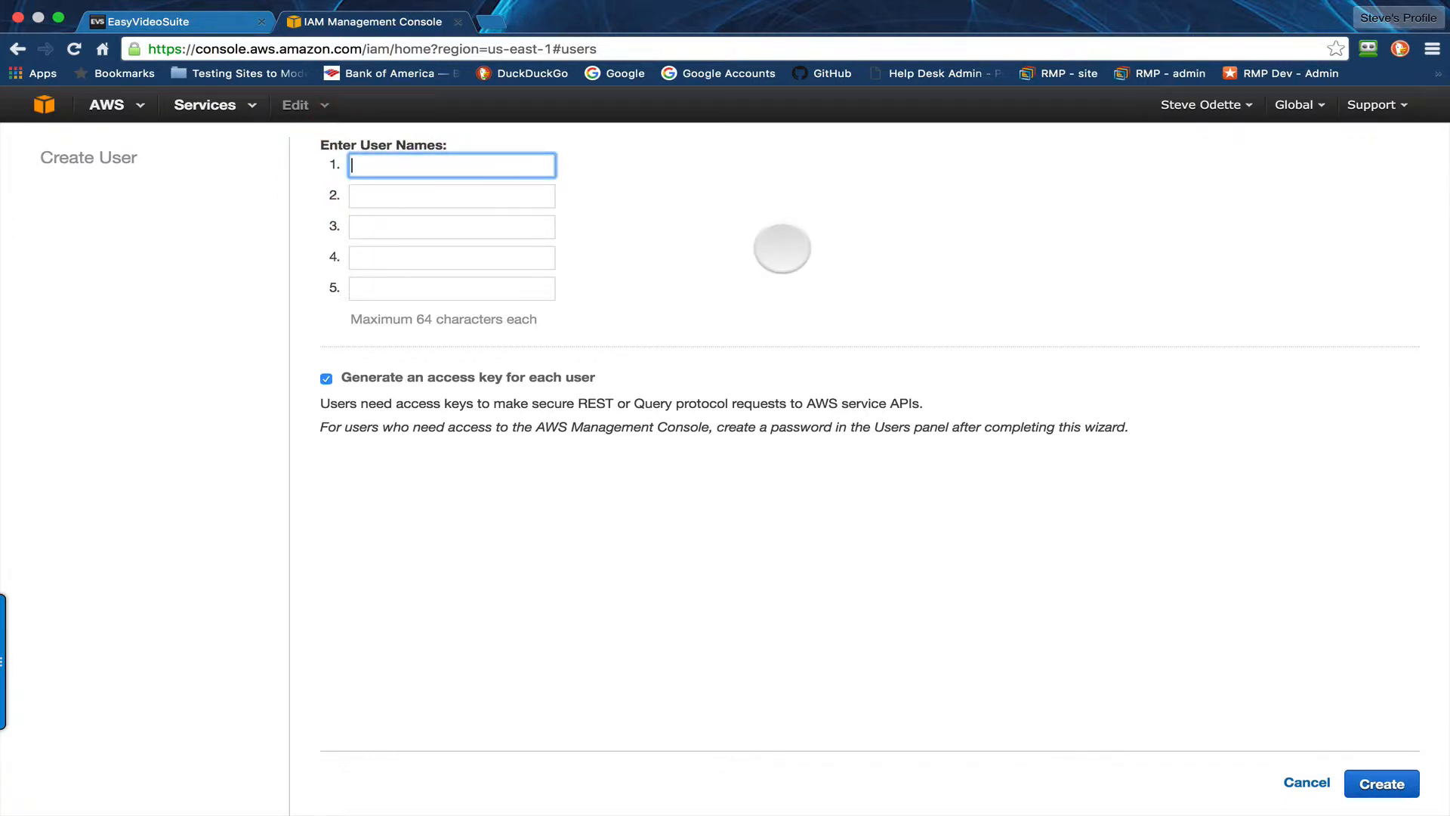
text(steveodette)
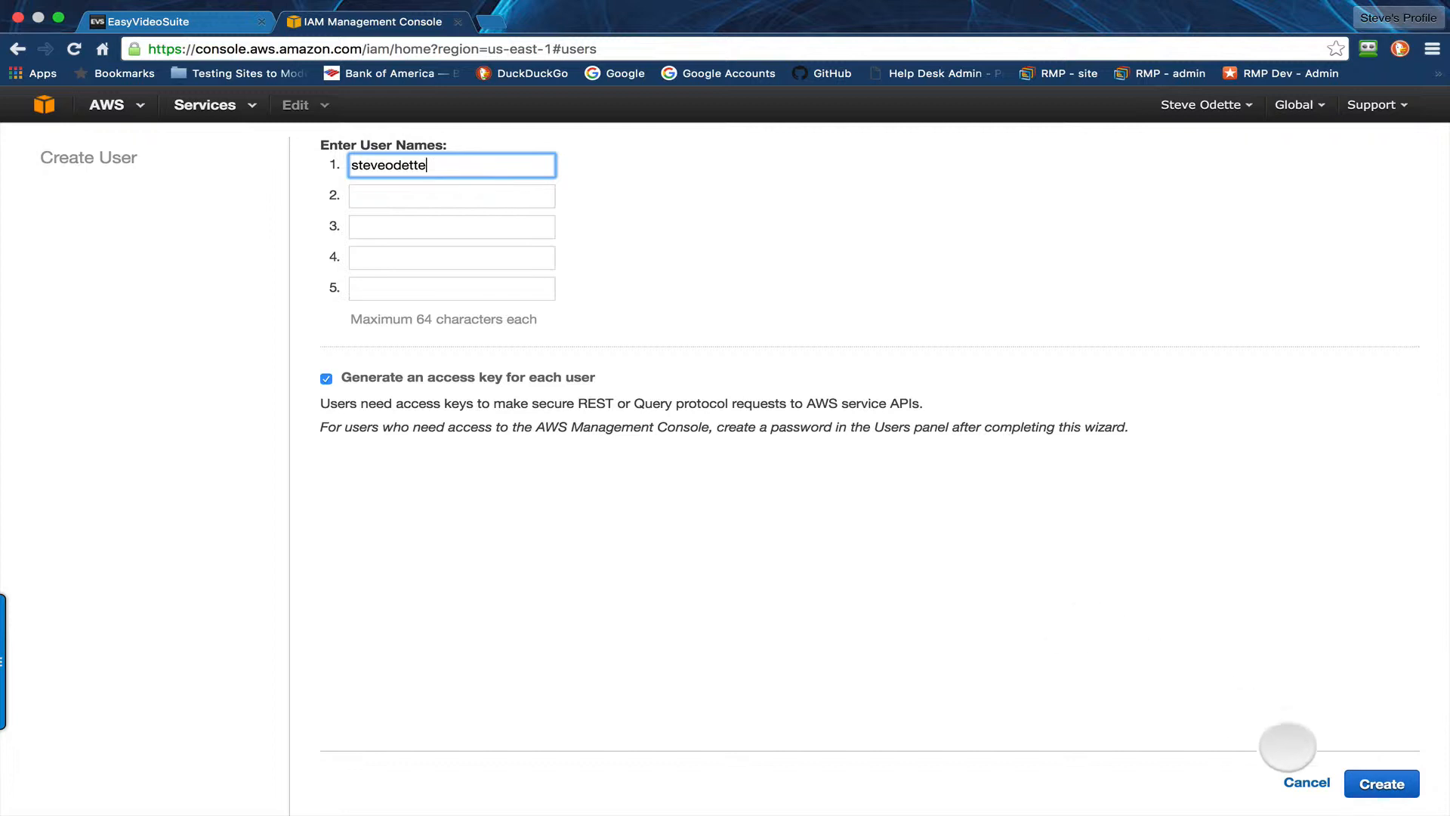
click(1363, 787)
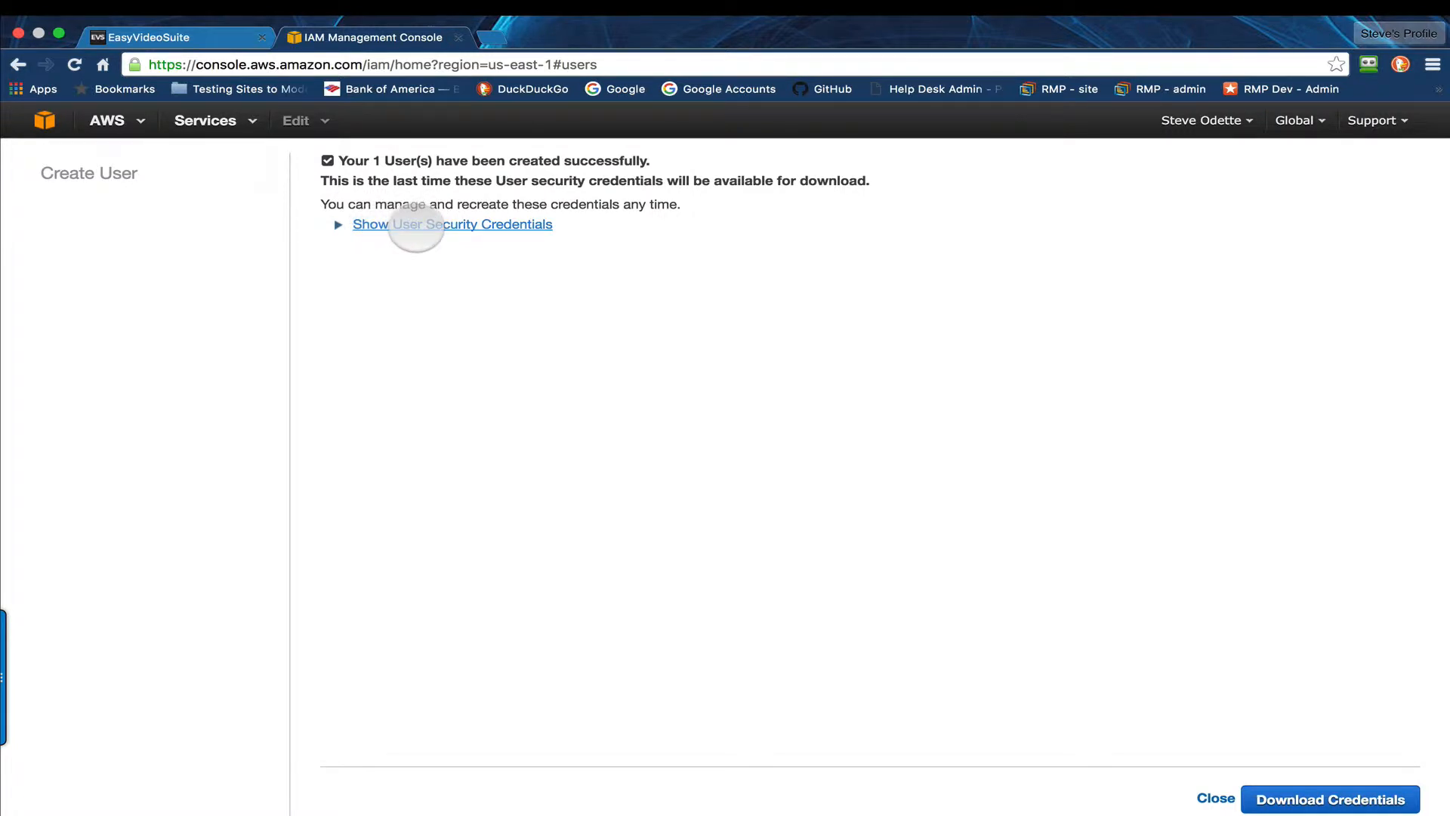
Step: Show the new user's security credentials and copy the access key ID and secret access key
click(415, 225)
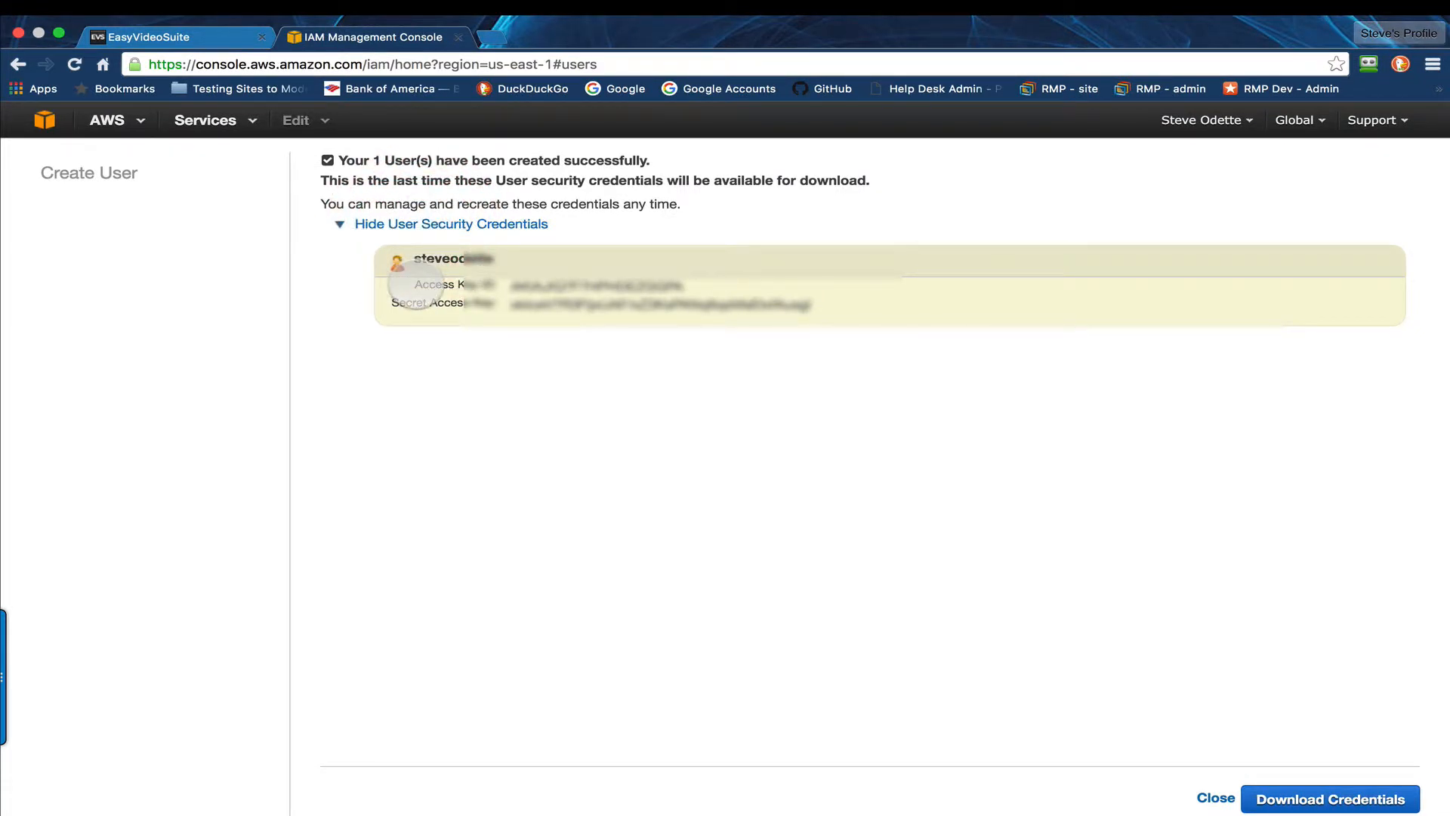
drag(415, 284, 834, 310)
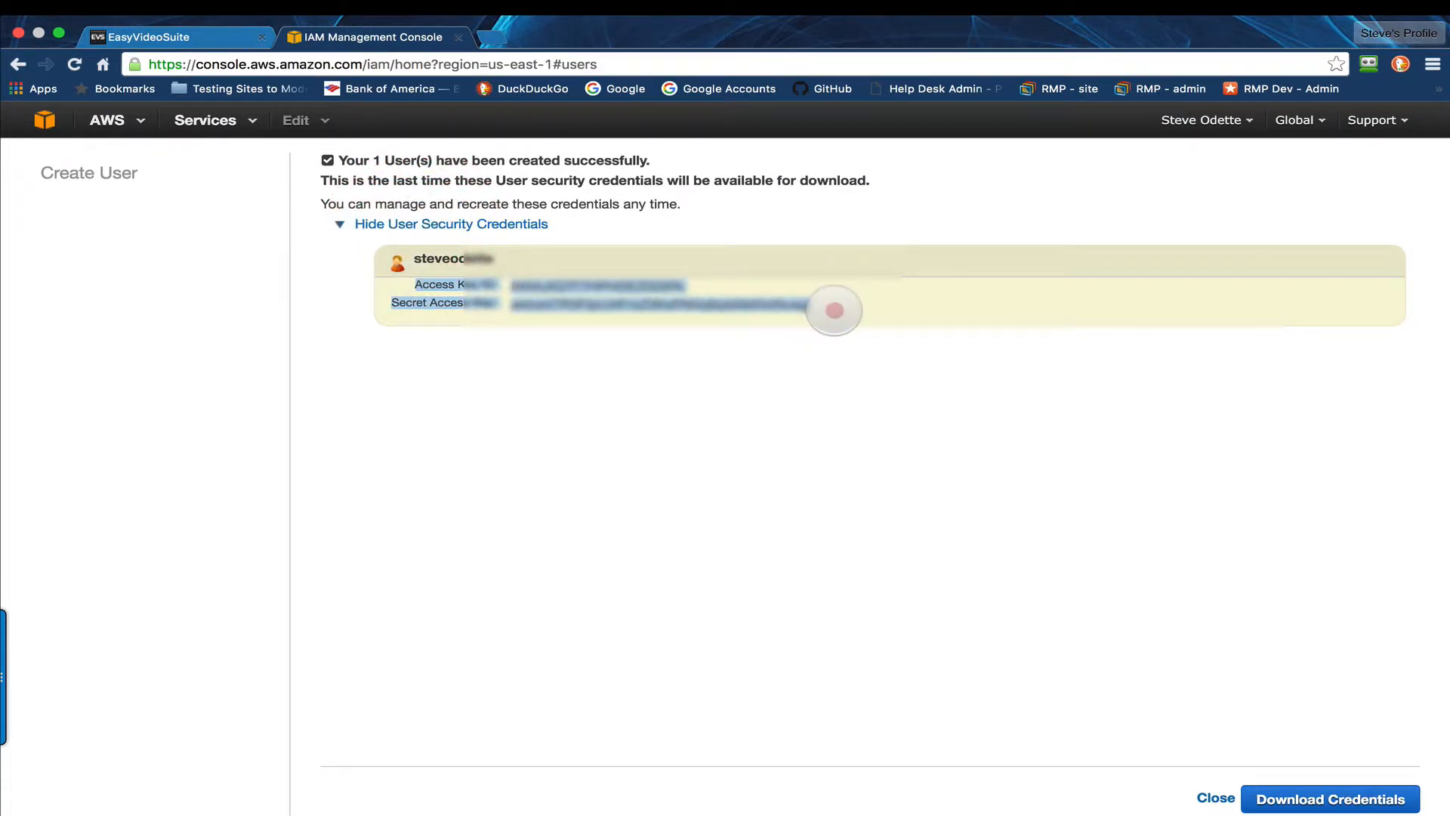
right_click(658, 306)
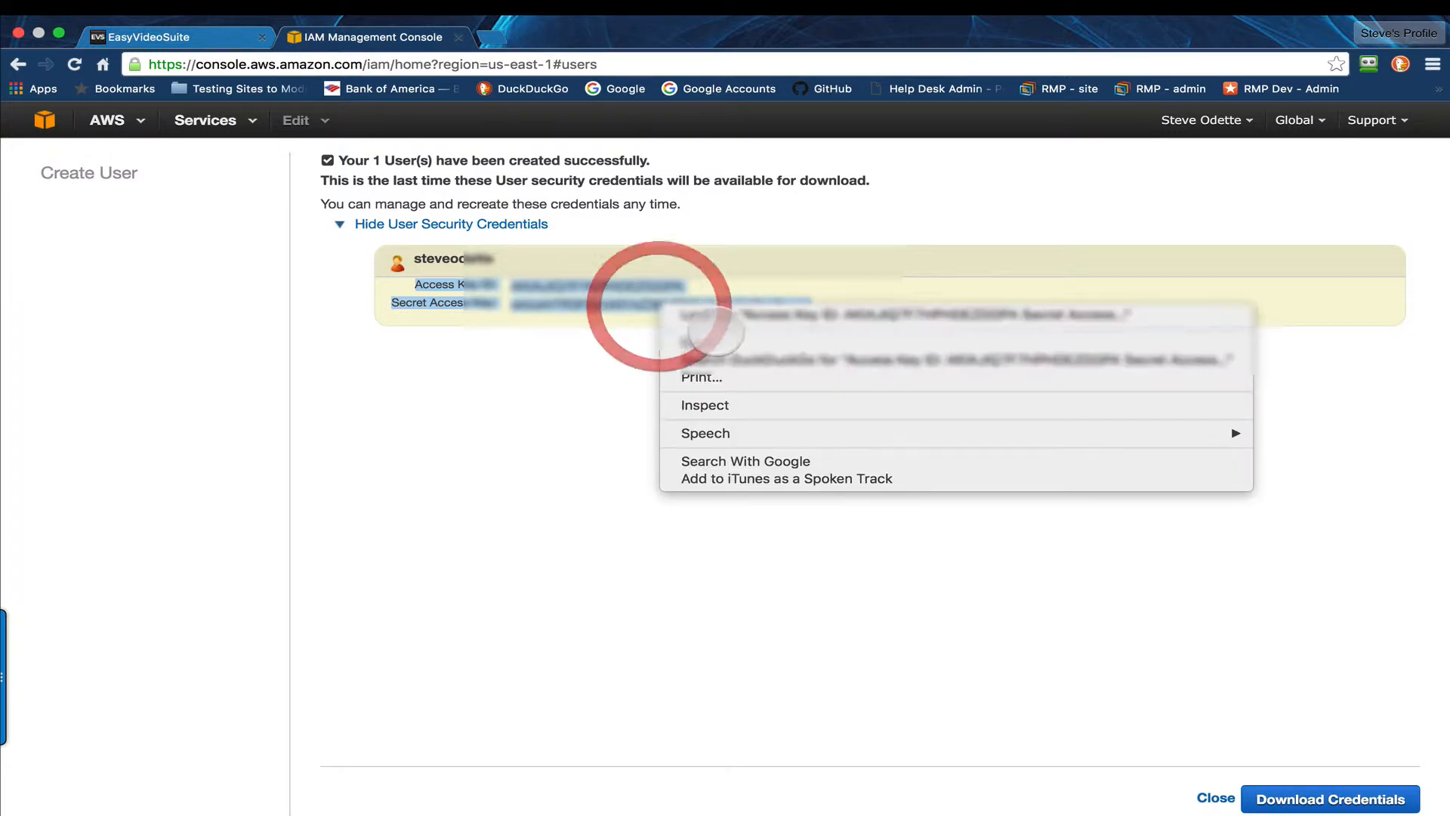
click(710, 333)
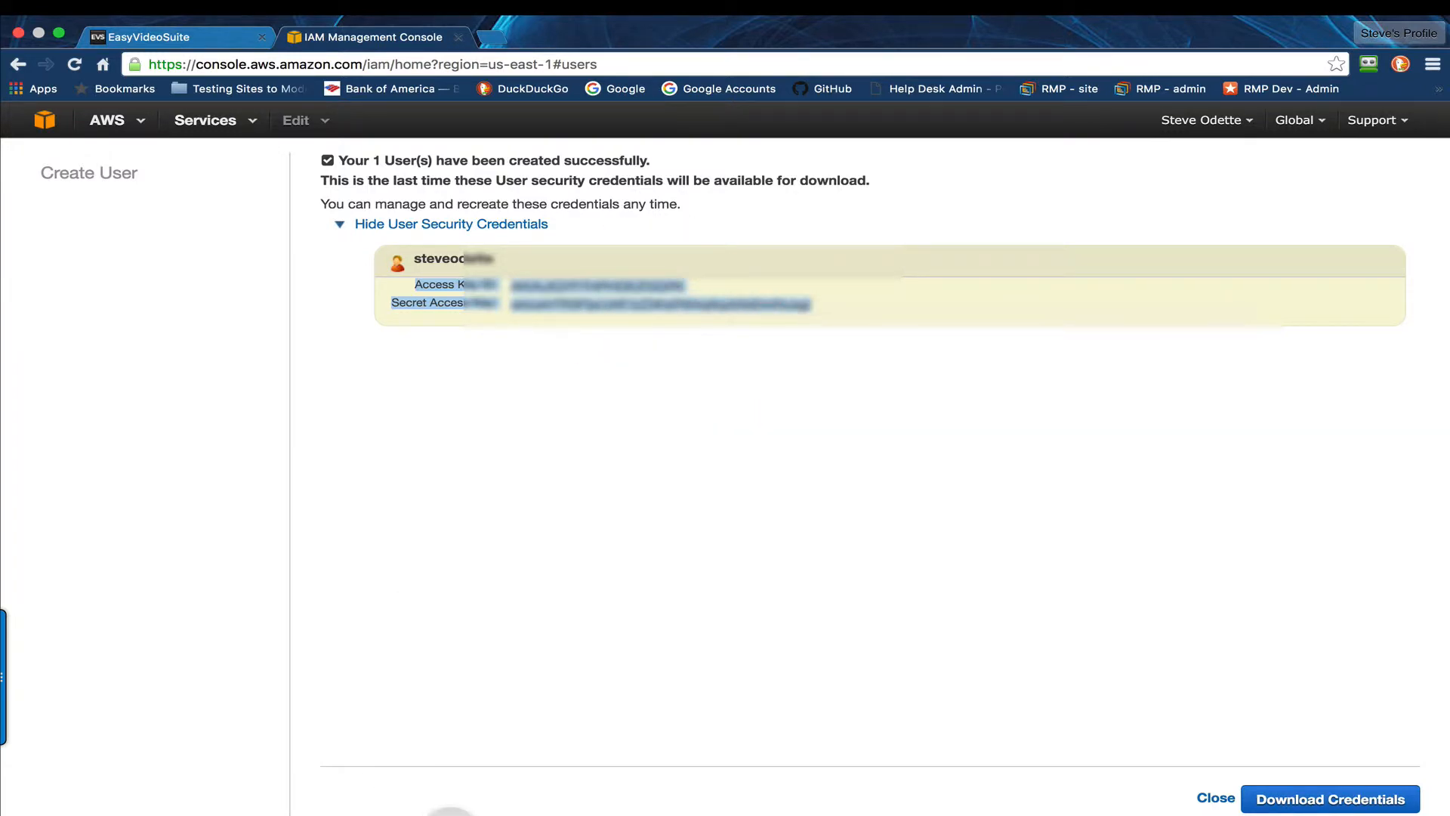
Step: Switch to Notes, paste the copied access key ID and secret access key into a new note, and minimize the window
mouse_move(453, 801)
click(542, 796)
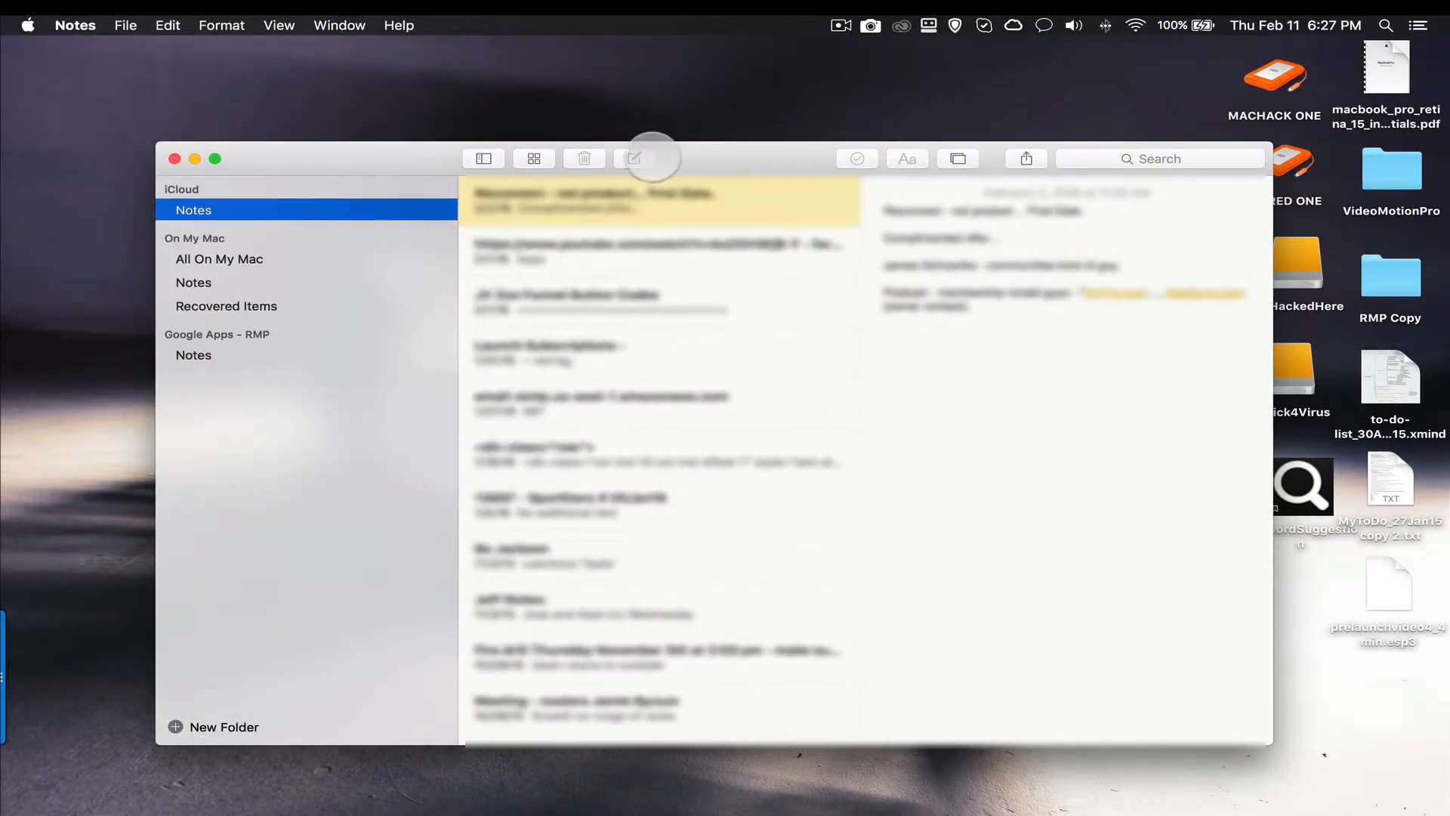
click(634, 157)
right_click(927, 215)
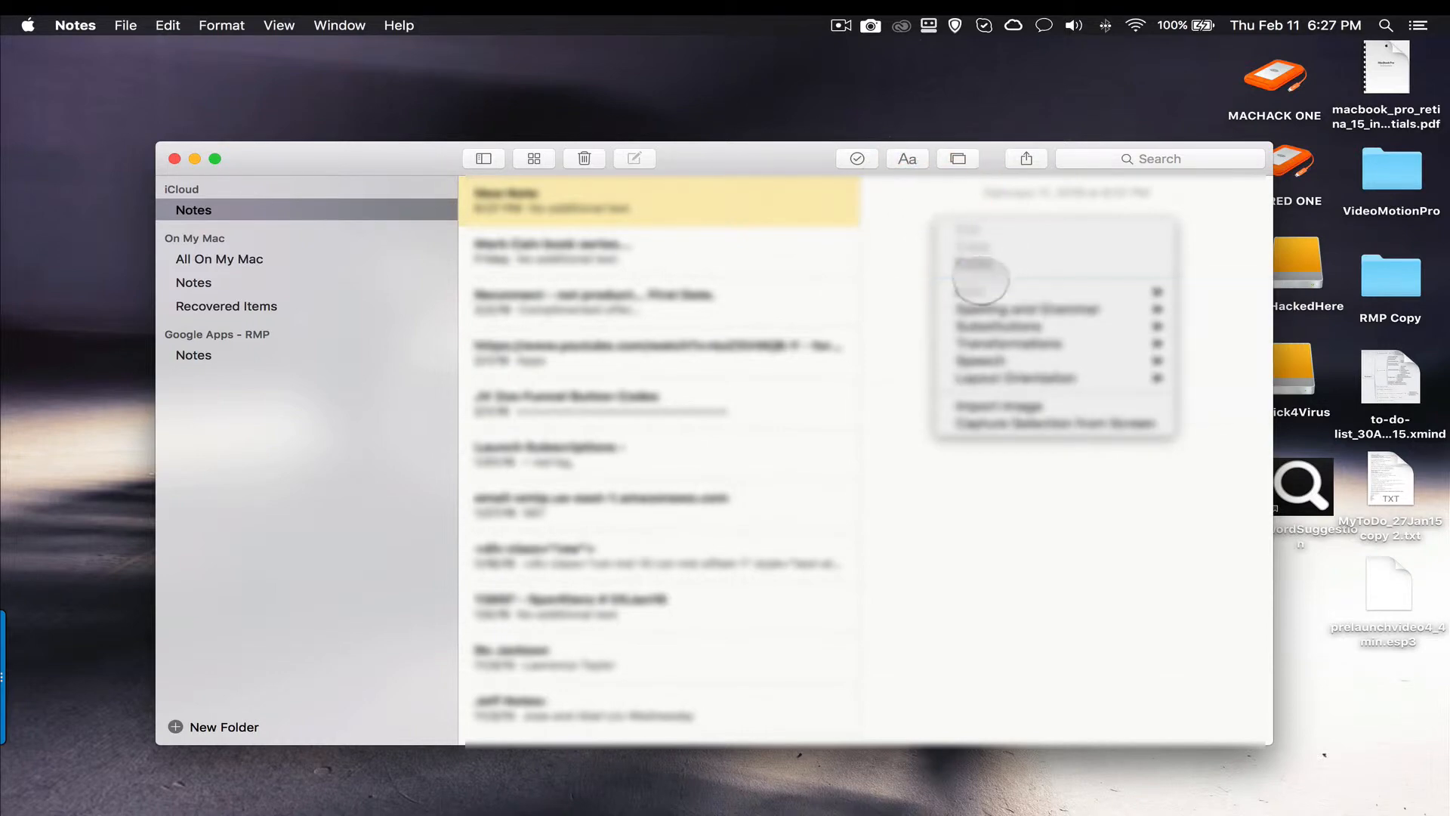
click(978, 260)
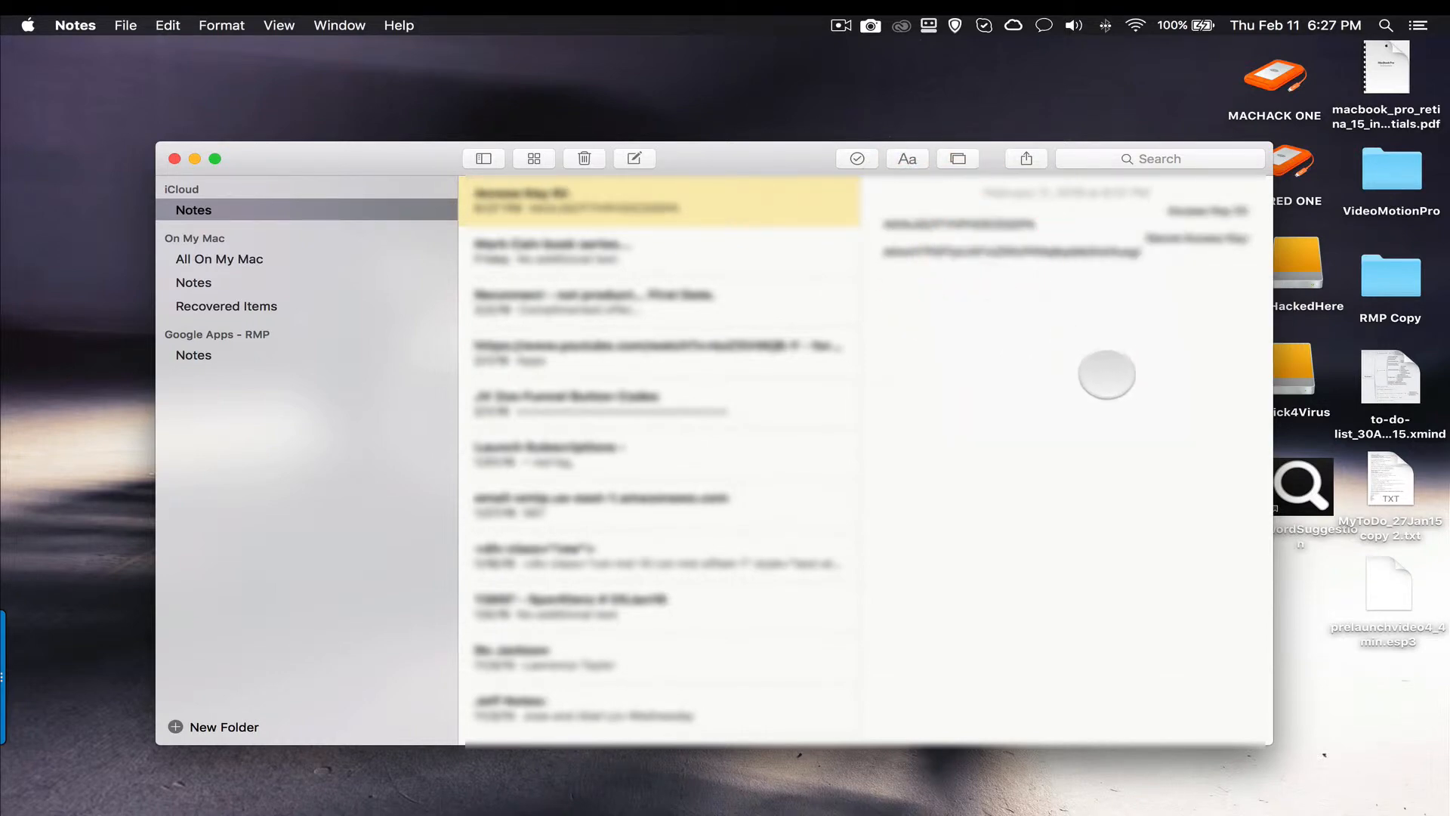
click(194, 159)
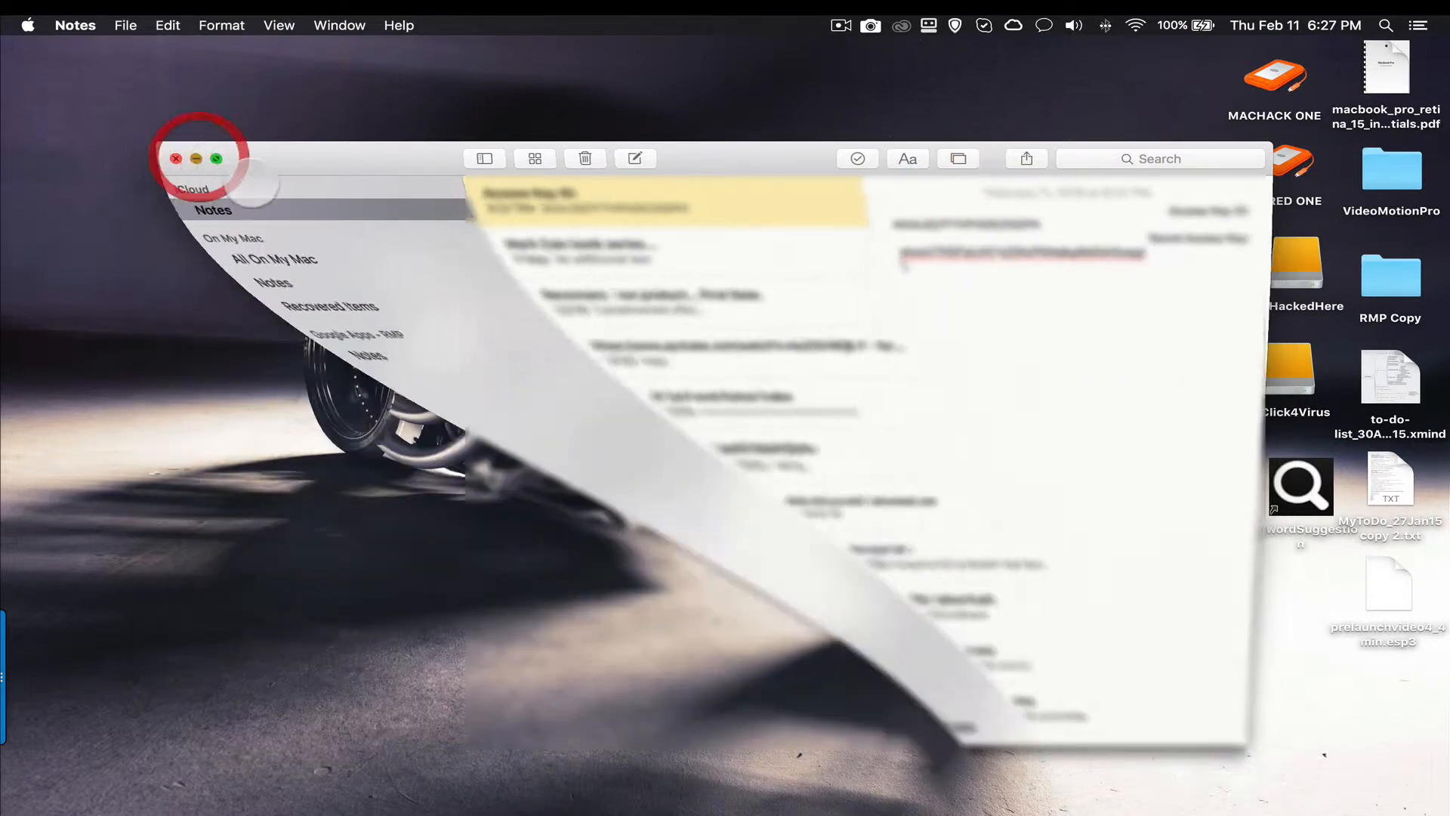
Step: Return to the browser, download the new user's credentials file and close the user creation page
key(ctrl+Right)
click(673, 386)
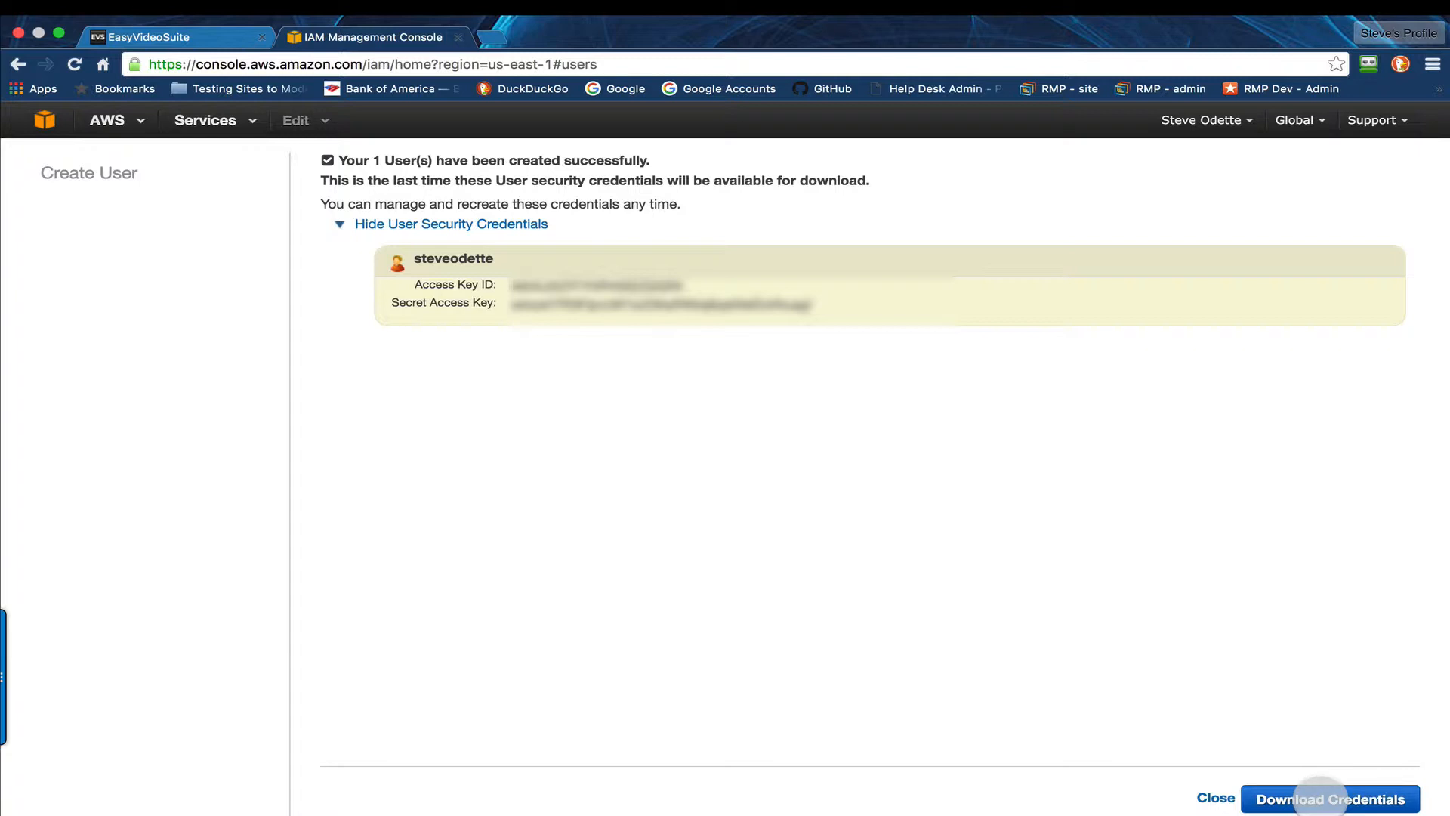
click(1320, 797)
click(1312, 613)
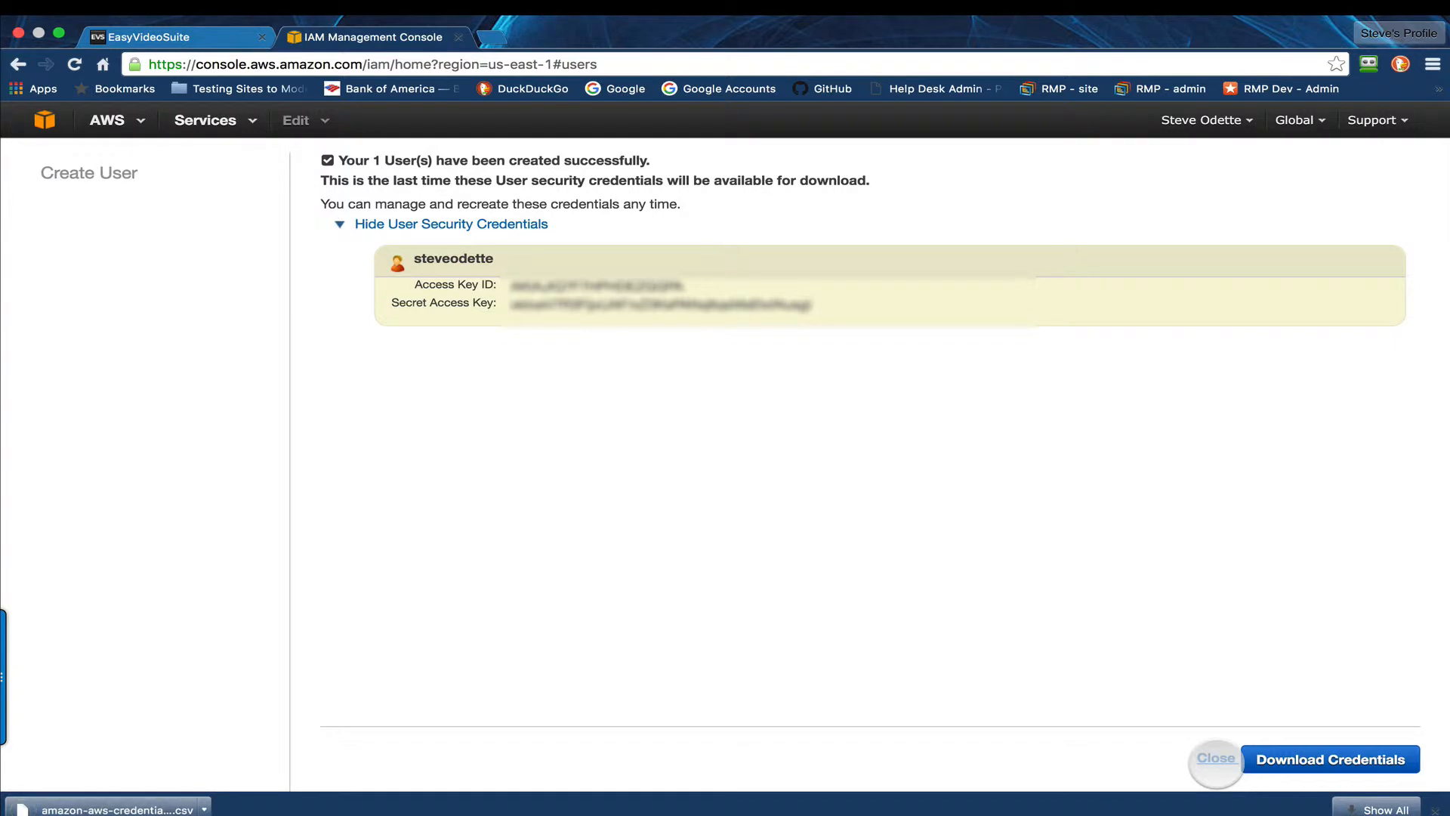
click(1216, 759)
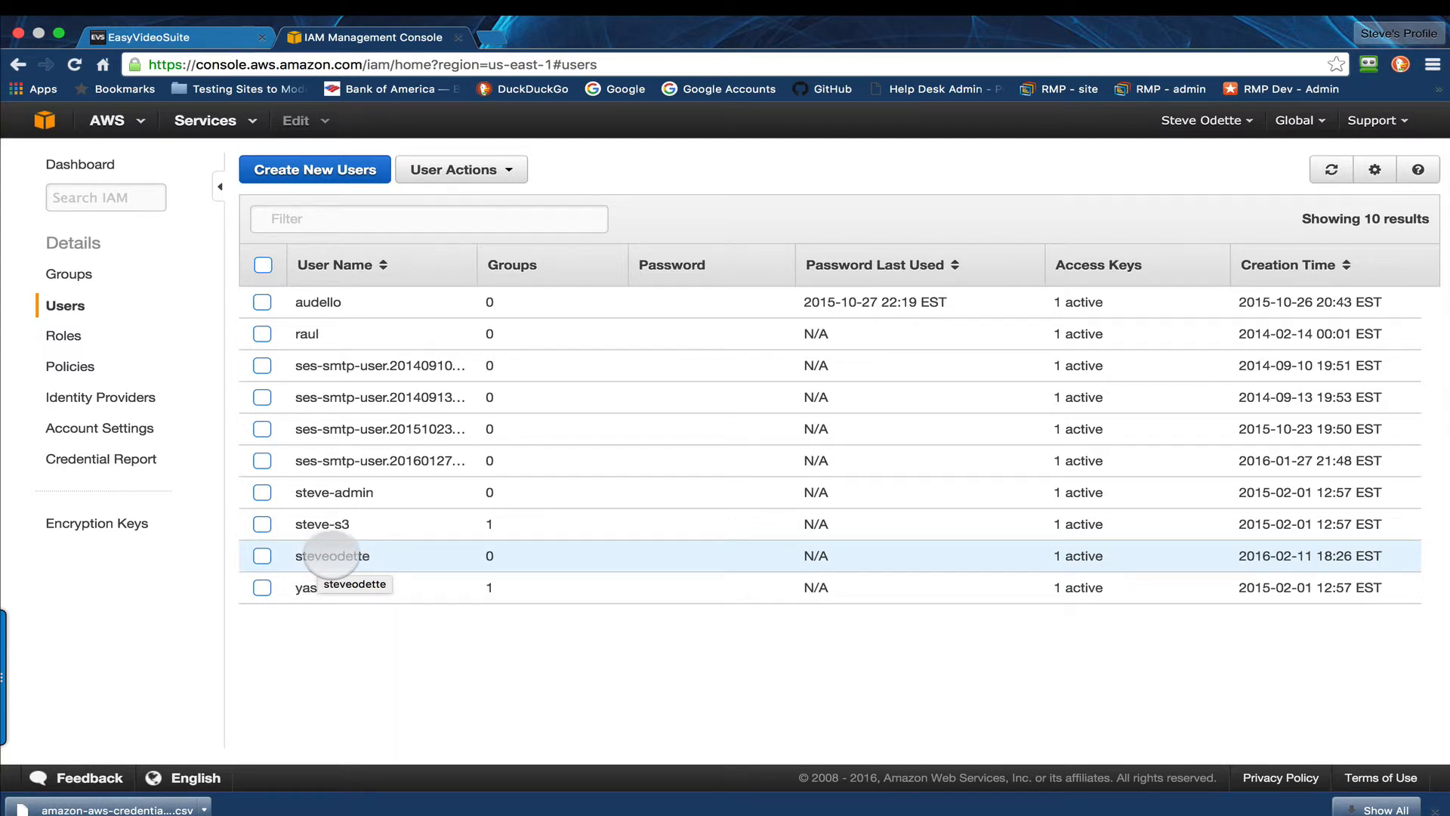
Step: Open the new user's details and review its permissions, security credentials and access advisor information
click(333, 555)
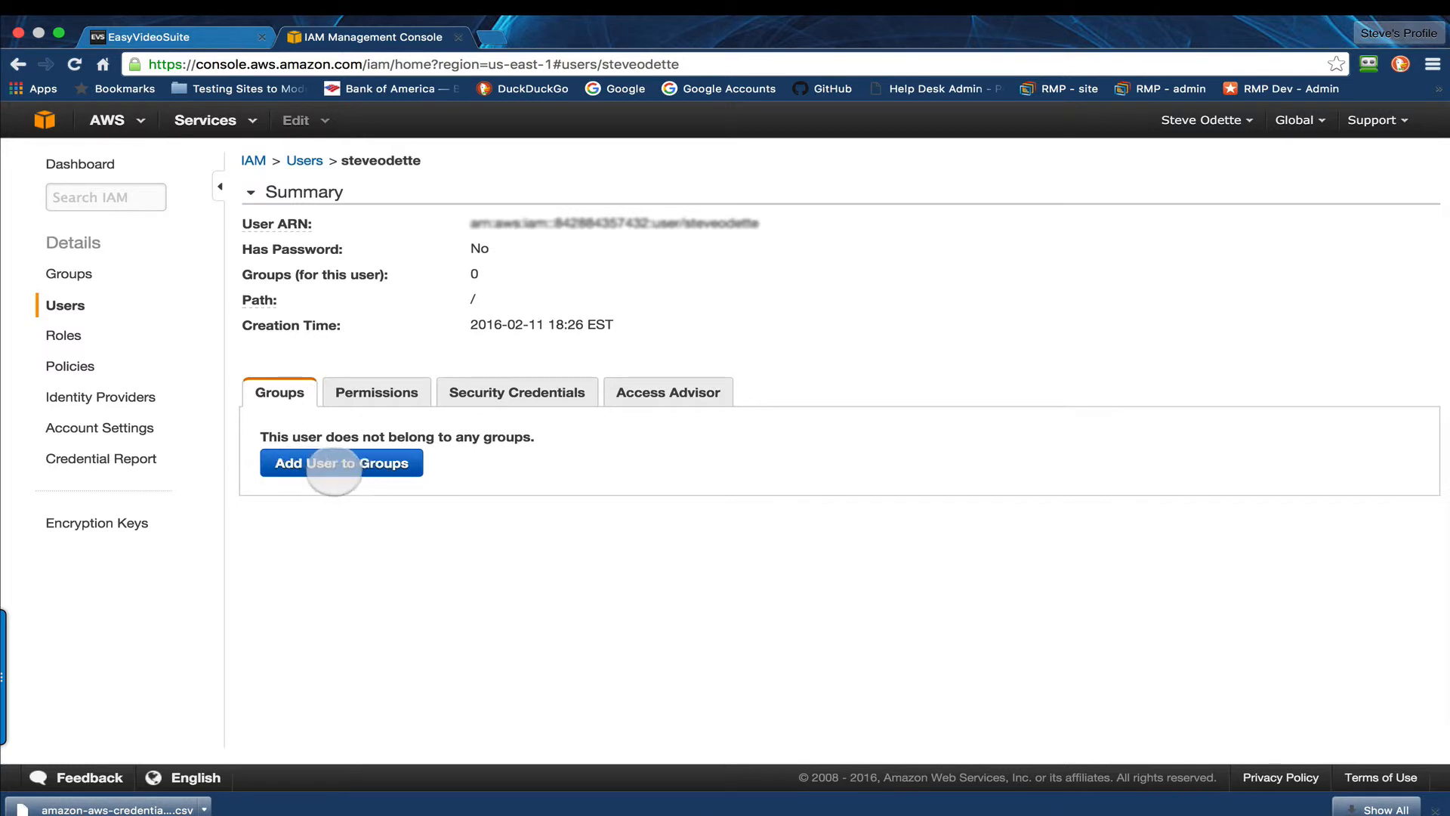
click(376, 391)
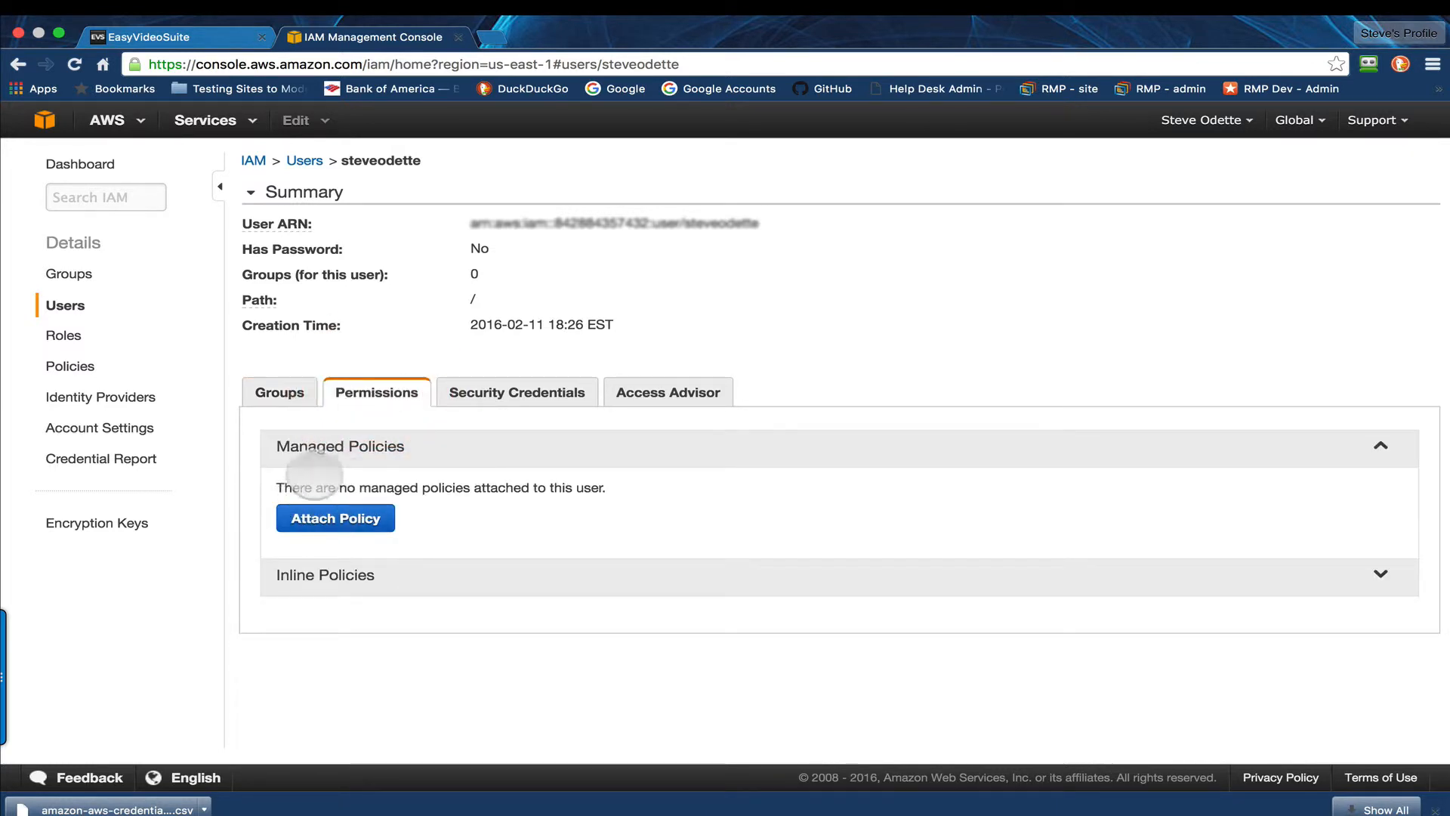
click(500, 392)
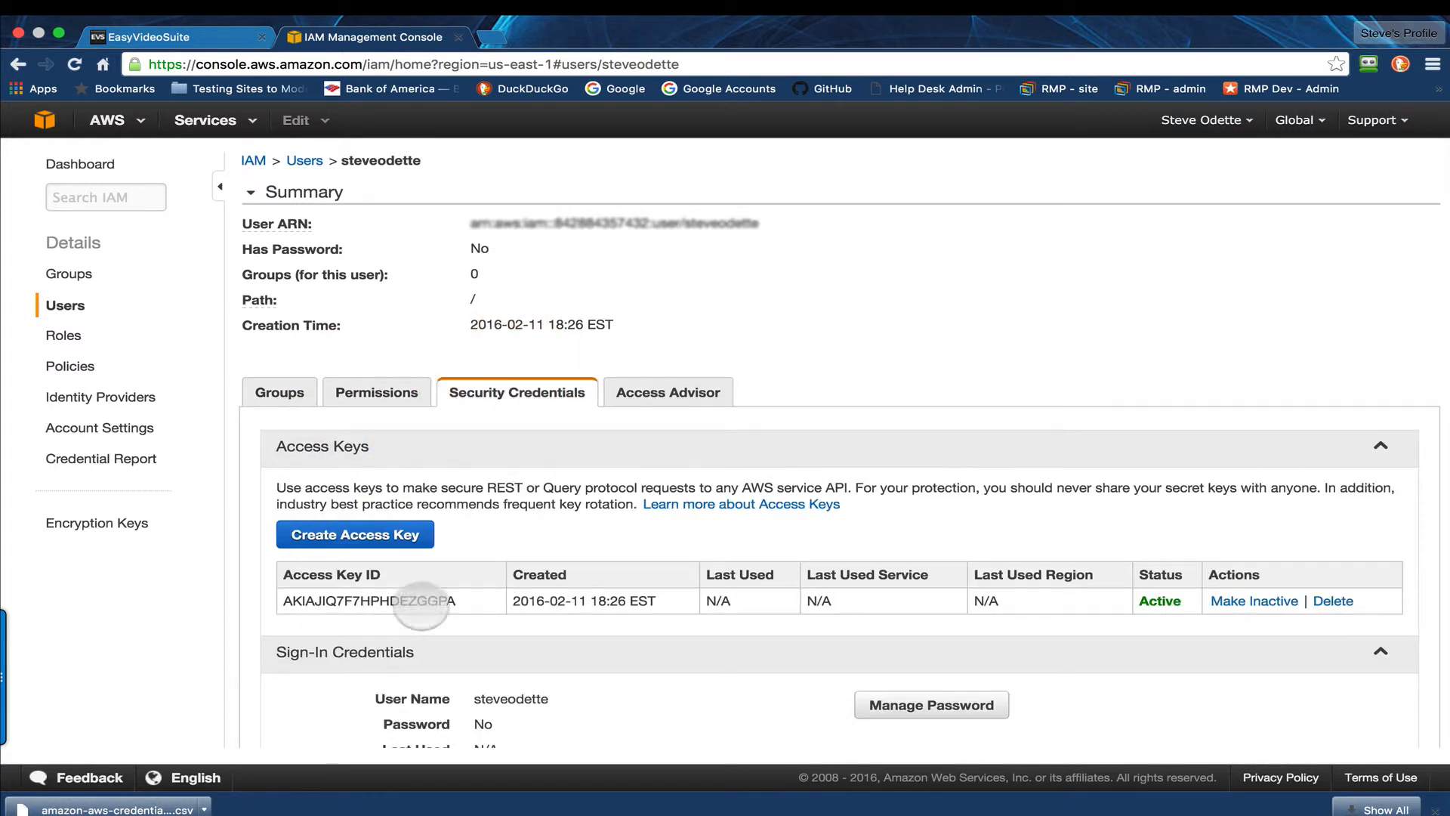
click(653, 392)
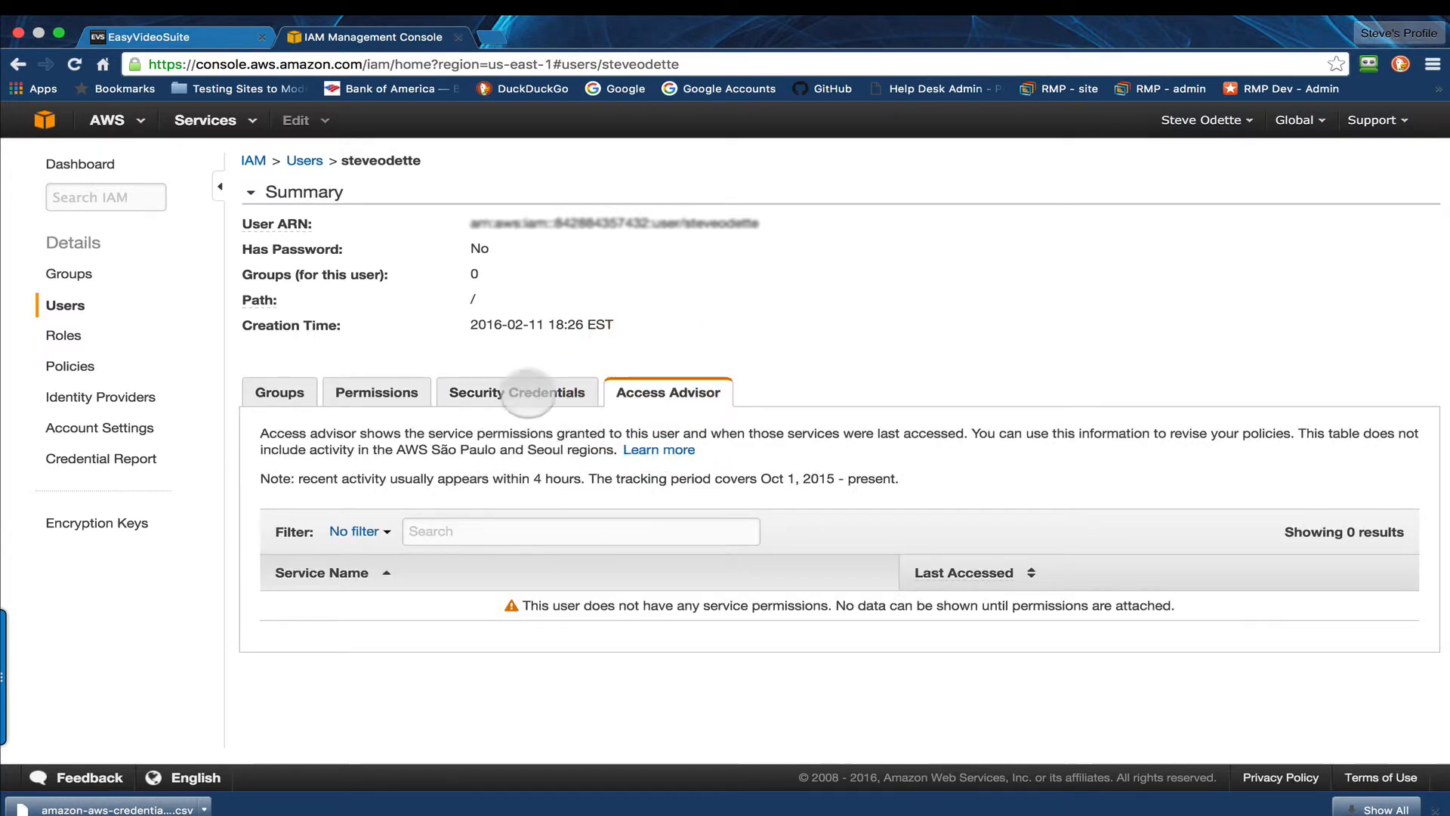
click(533, 392)
scroll(549, 589, down, 5)
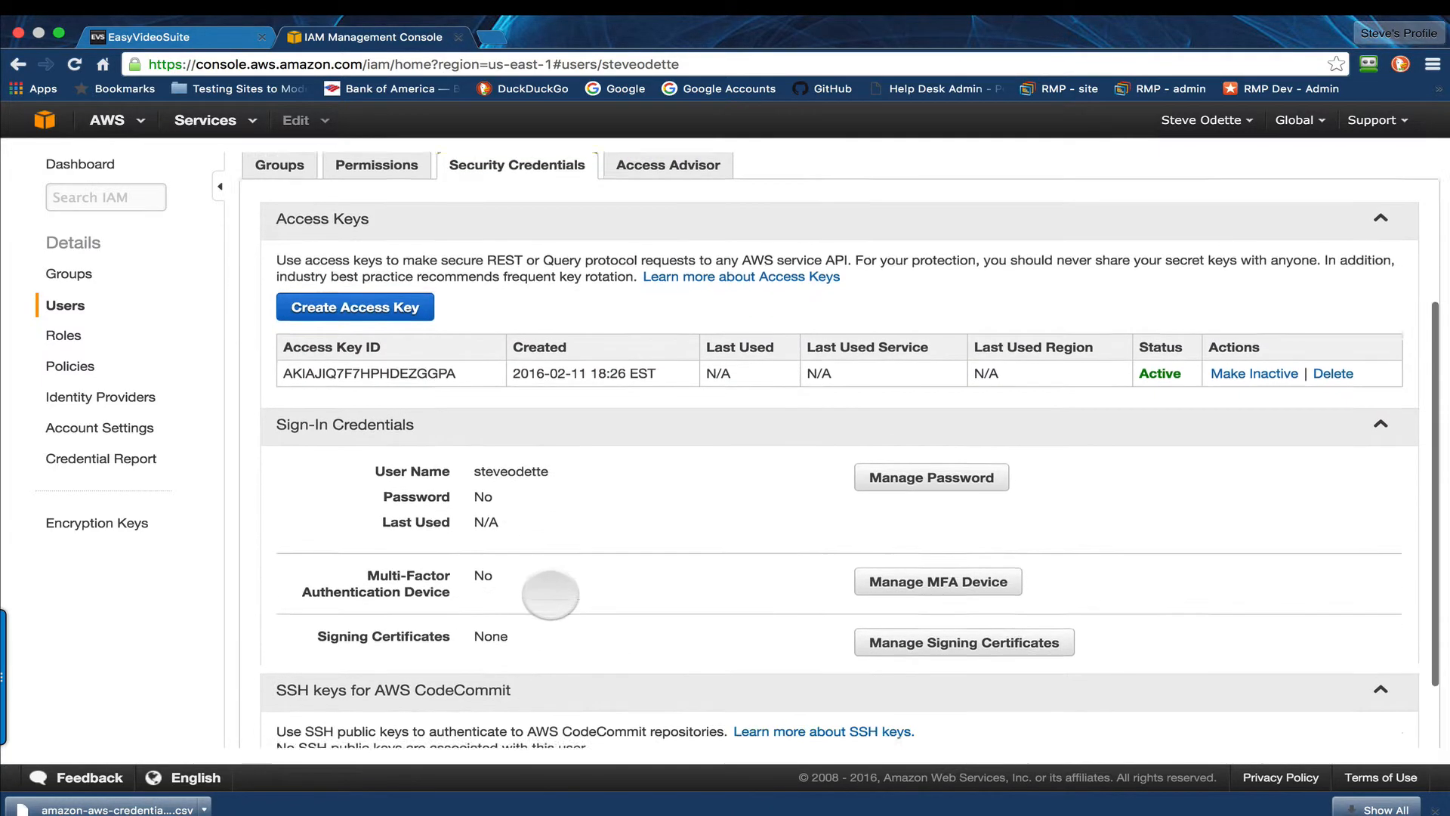
scroll(380, 484, up, 5)
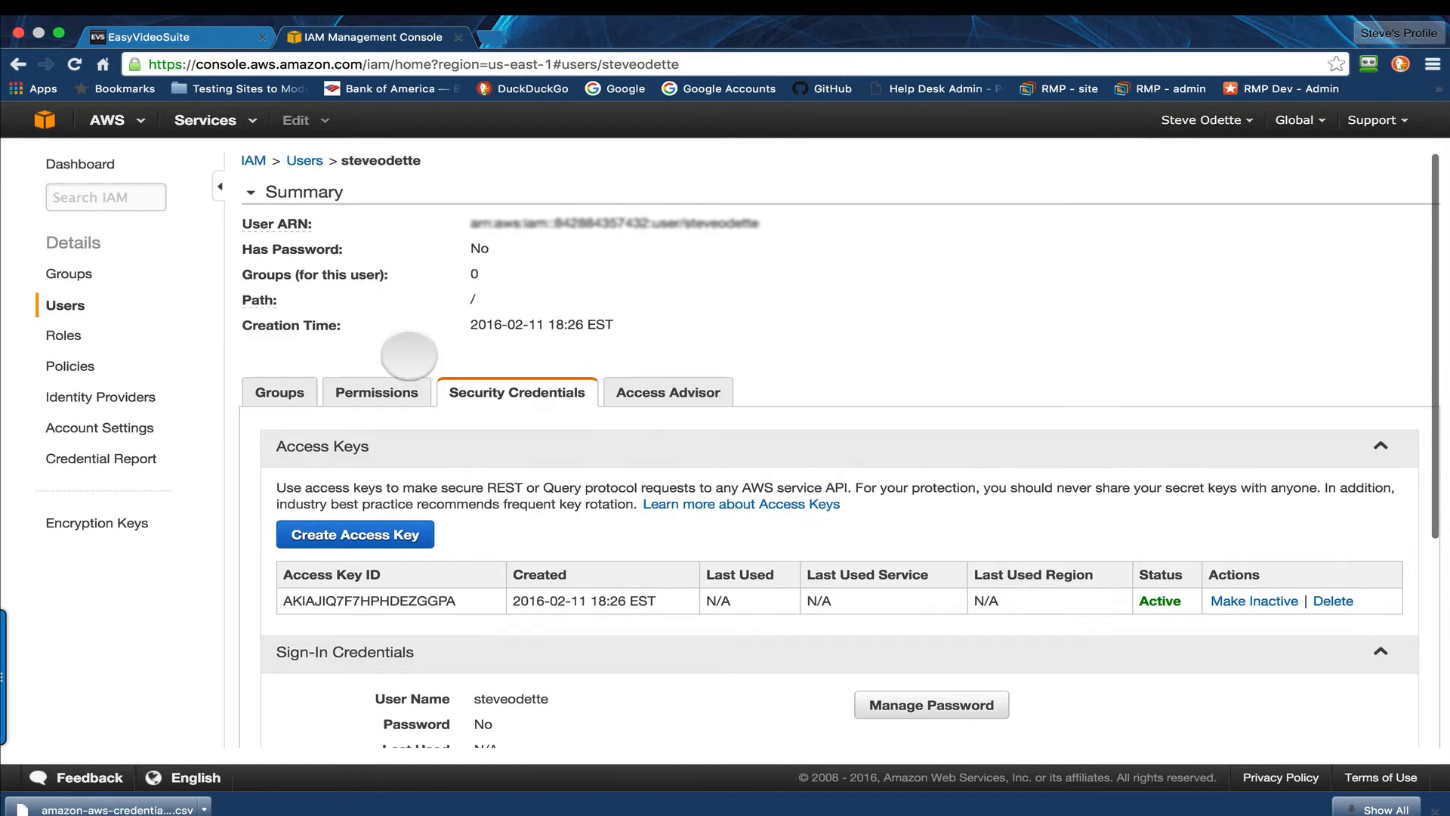
Step: Start attaching a managed policy to the new user and filter the policy list by "power user"
click(377, 390)
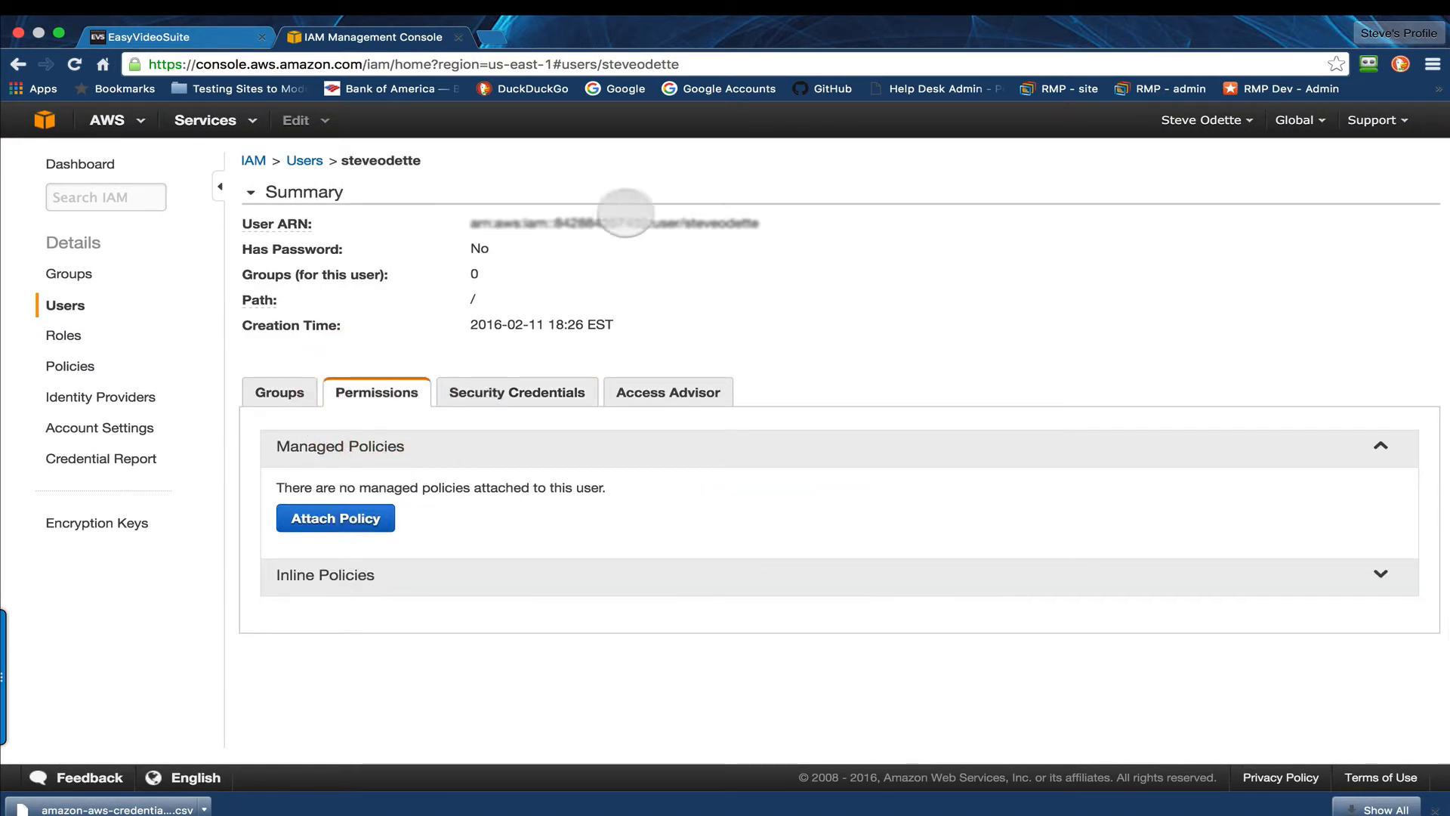
mouse_move(826, 20)
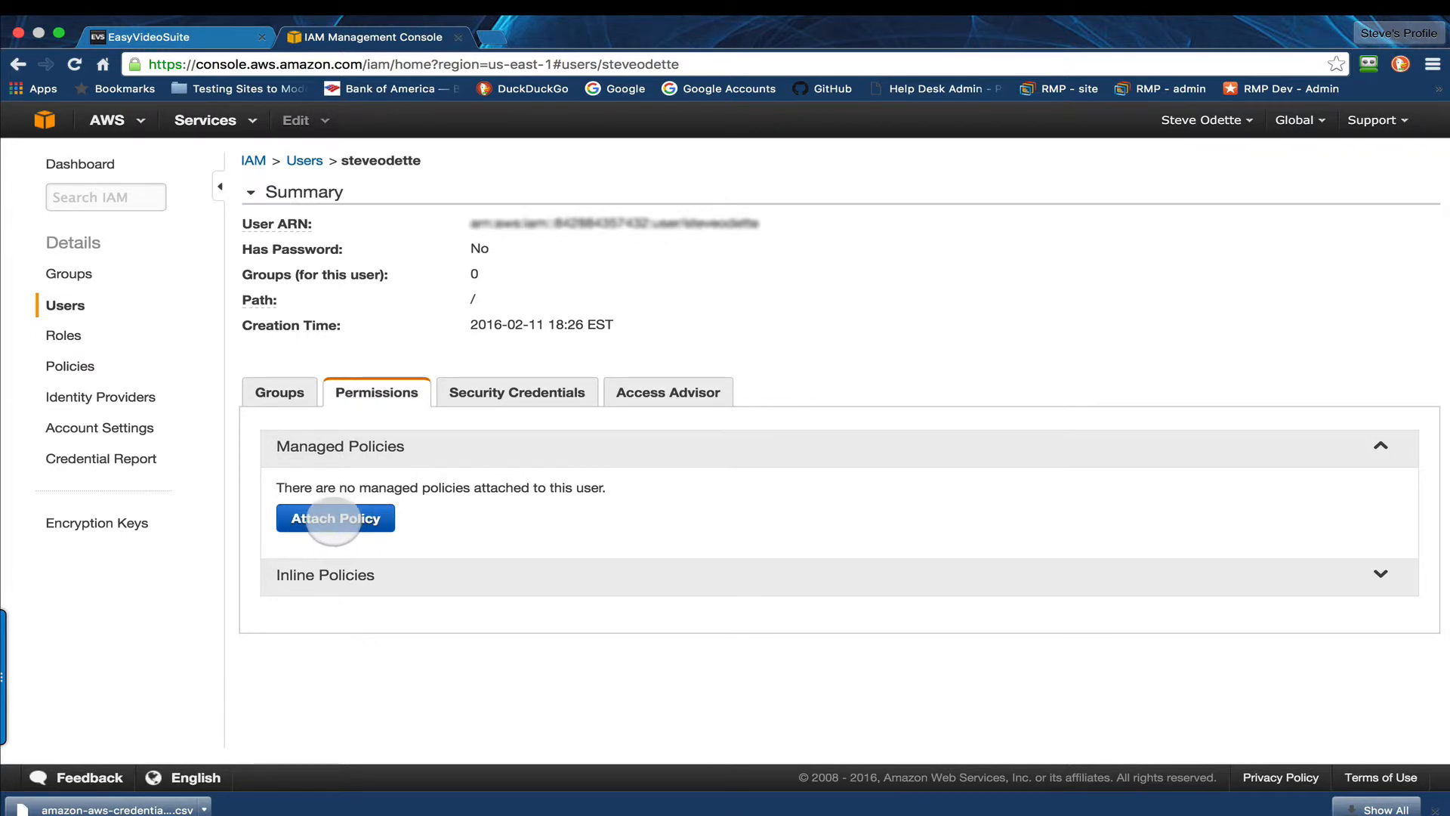
click(333, 518)
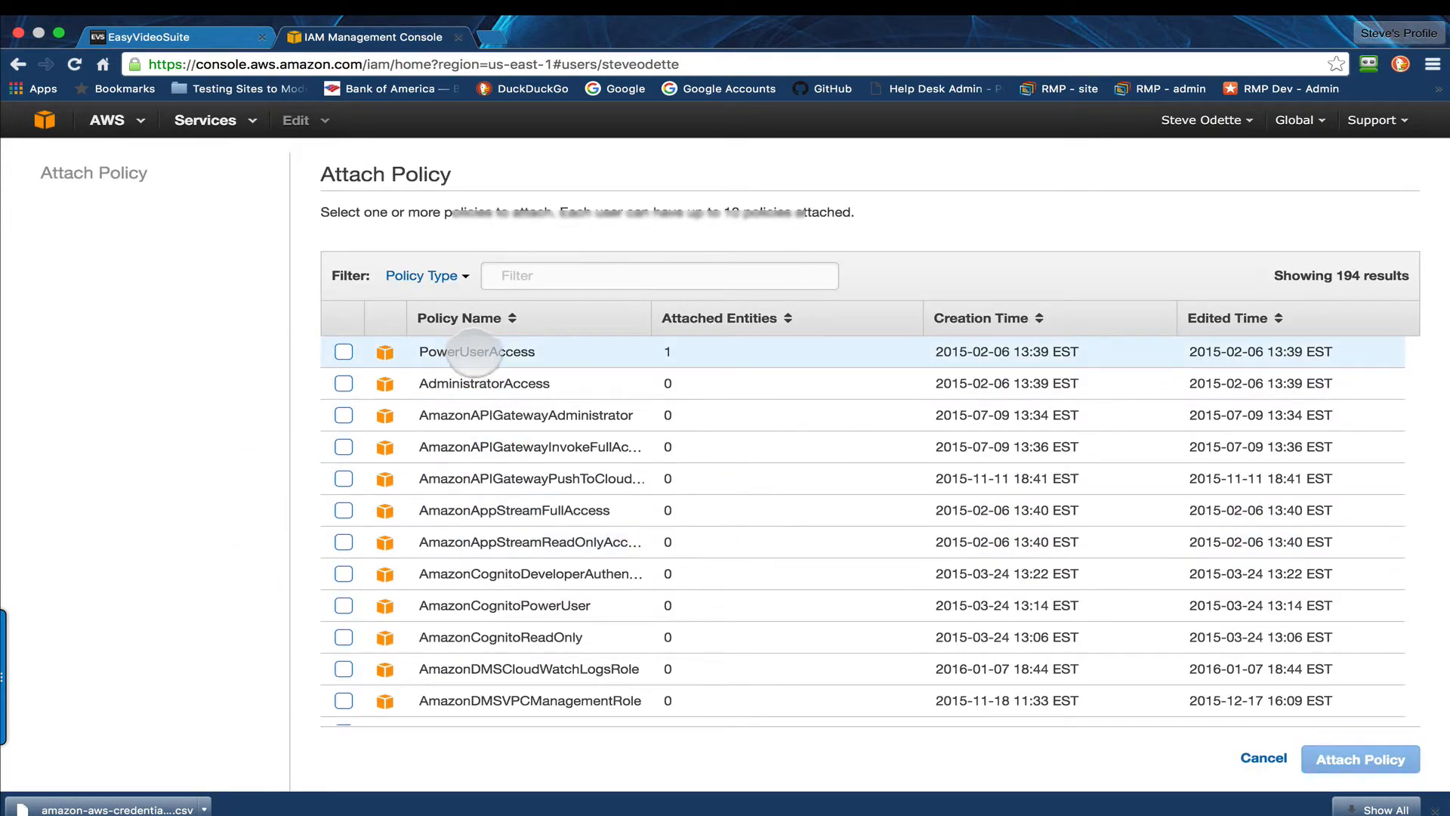
scroll(498, 479, down, 20)
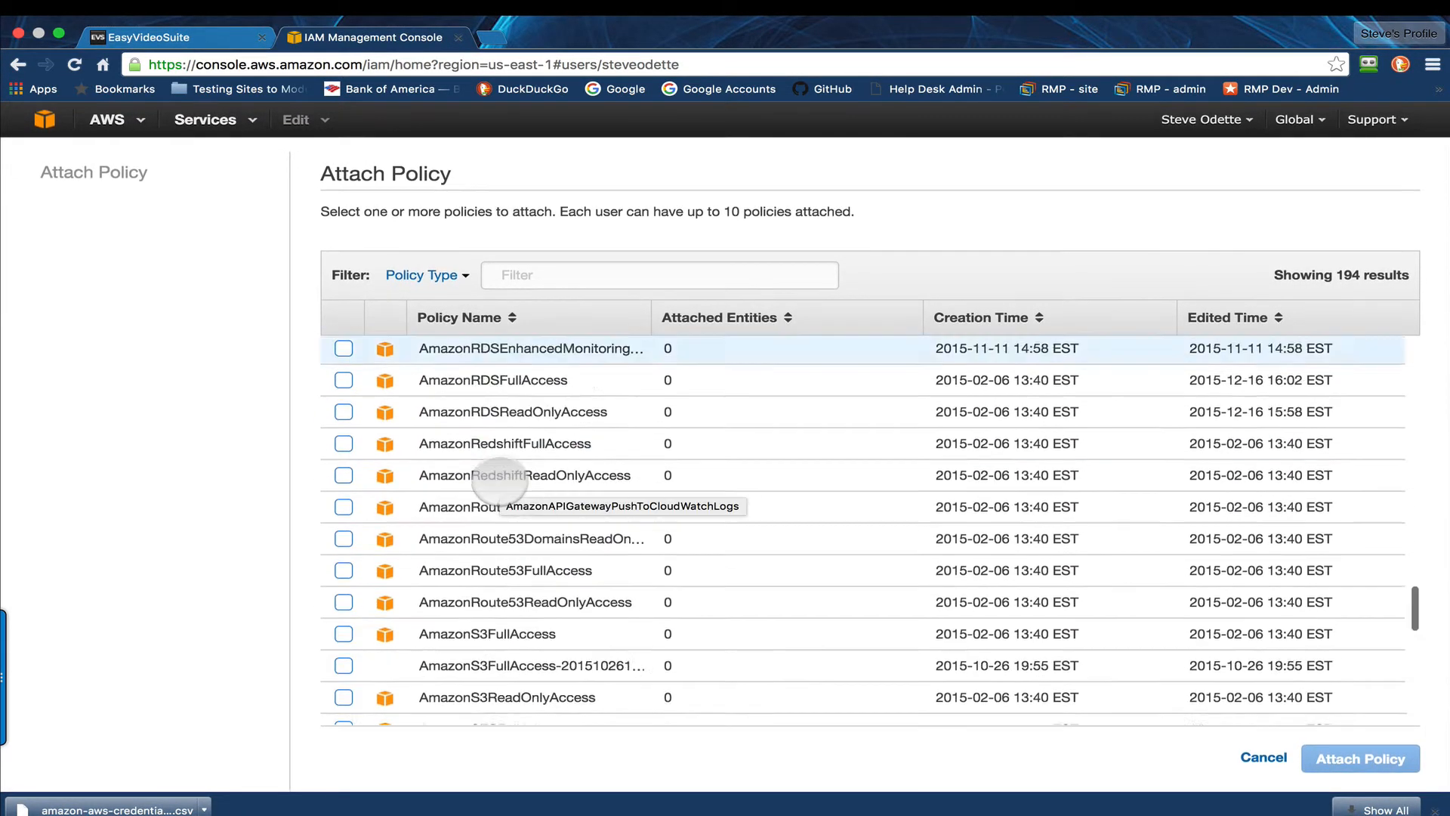
scroll(499, 479, down, 20)
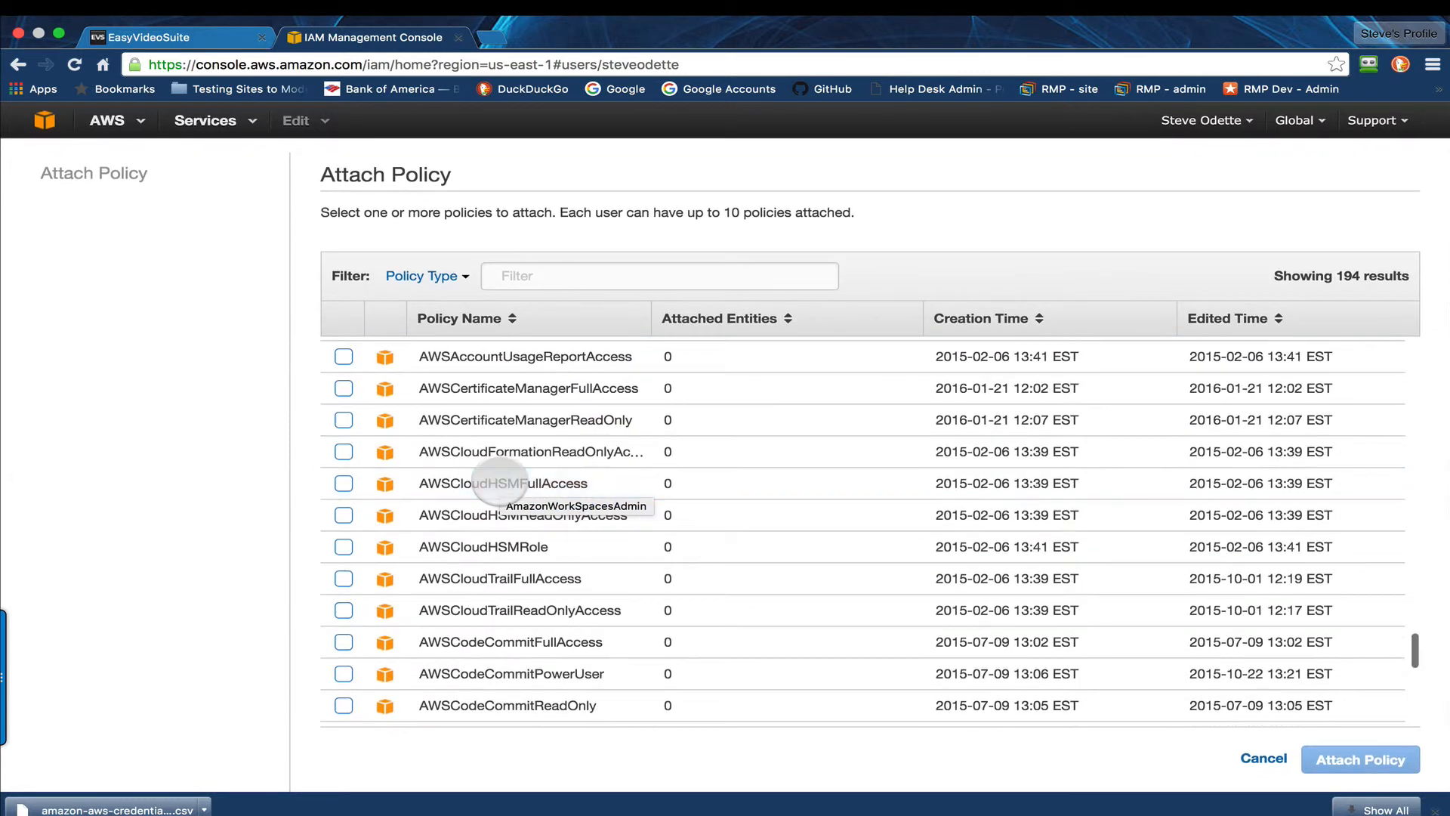
scroll(498, 483, up, 20)
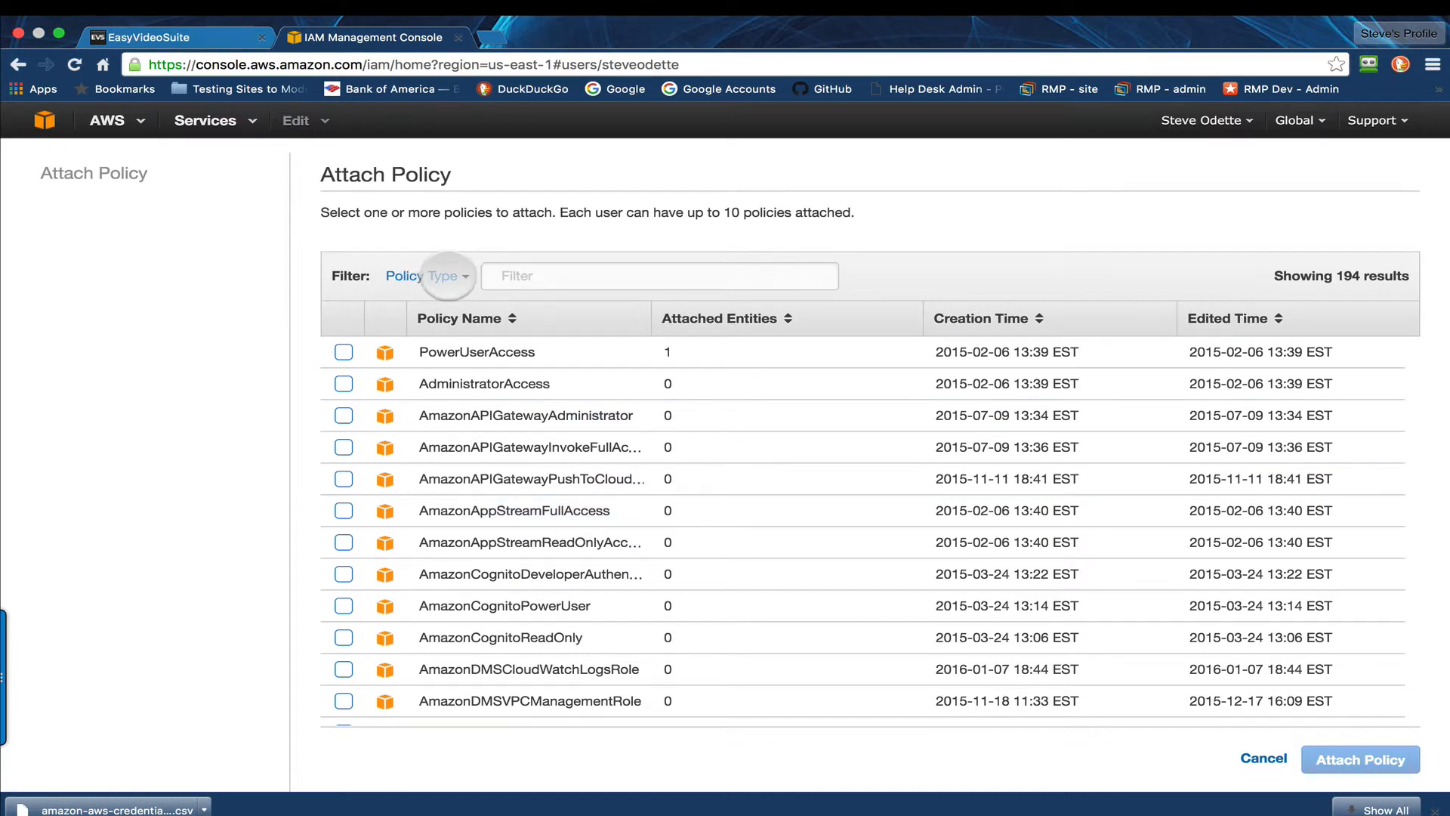
click(505, 276)
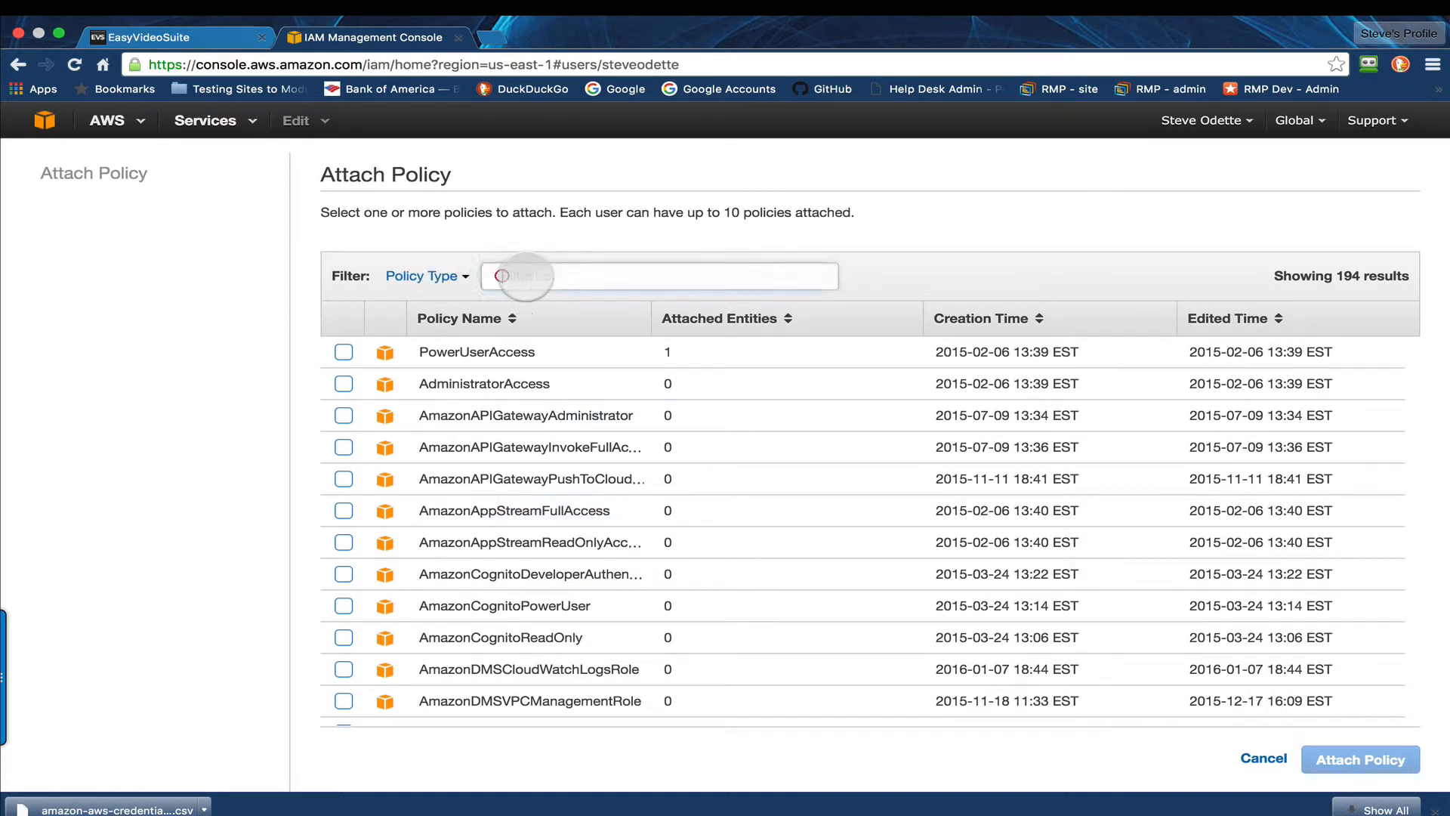
text(power)
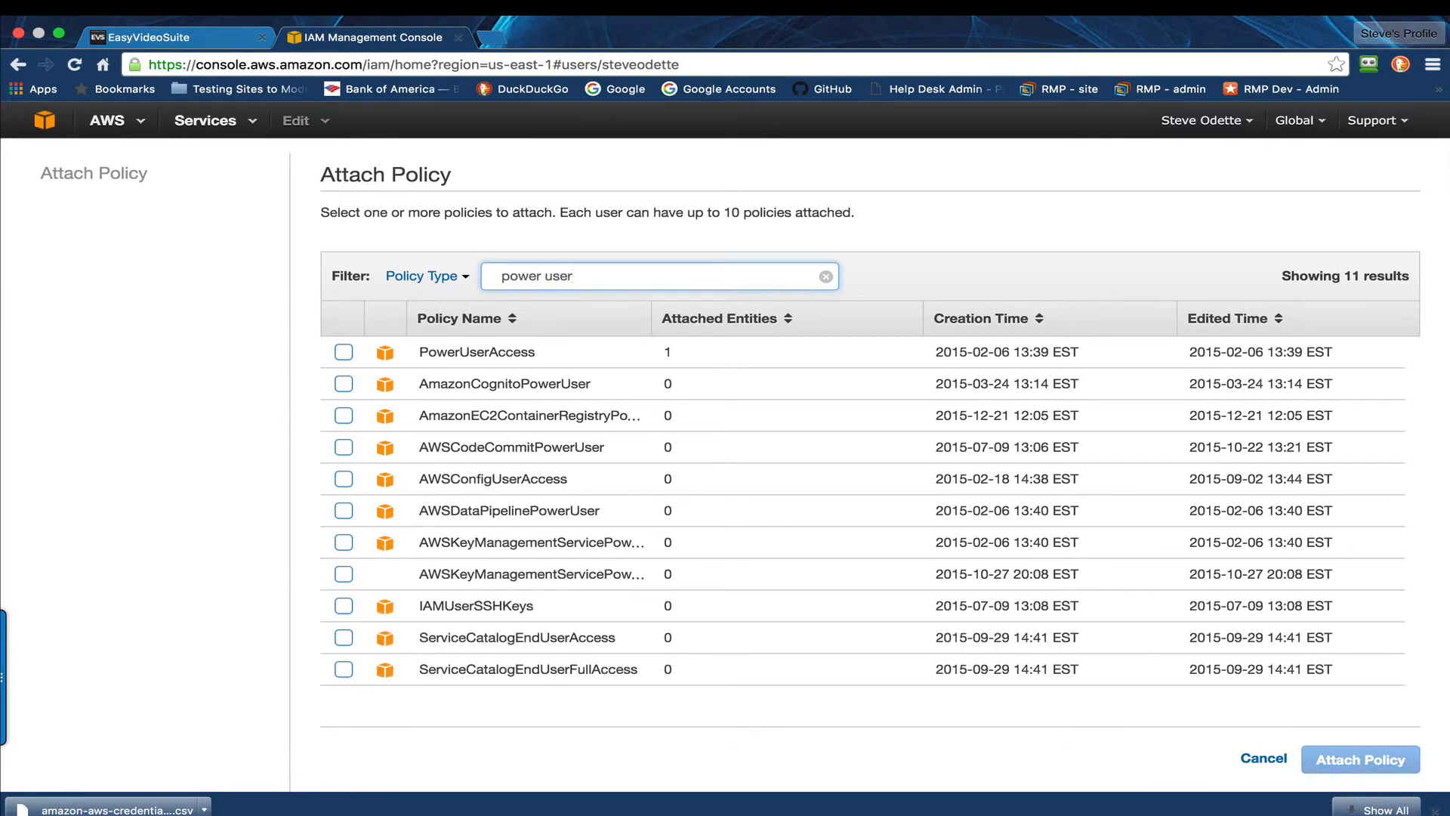
Step: Refine the policy filter to "poweruser" and attach the PowerUserAccess policy to the new user
key(BackSpace)
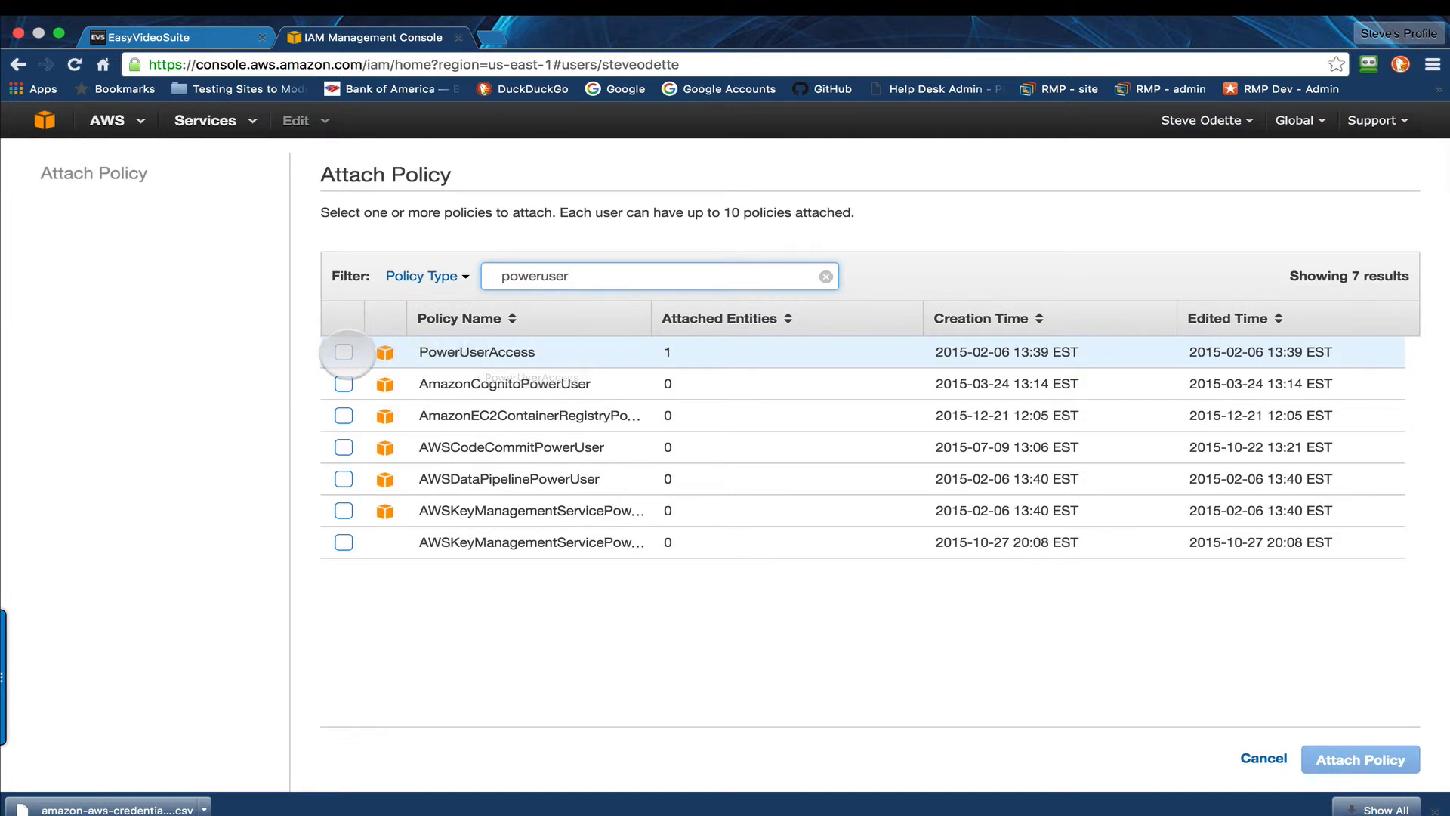
click(343, 351)
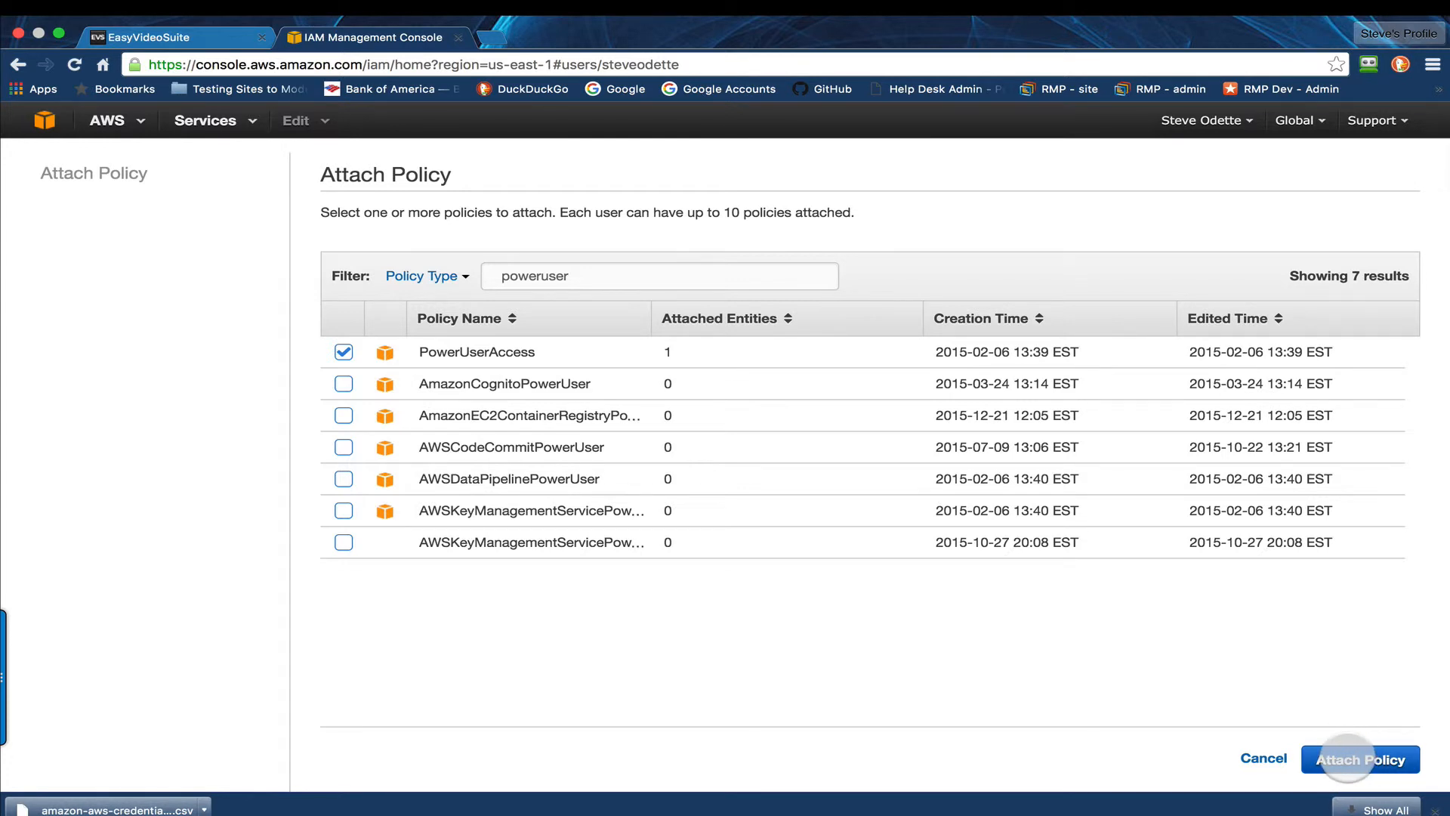
click(1347, 758)
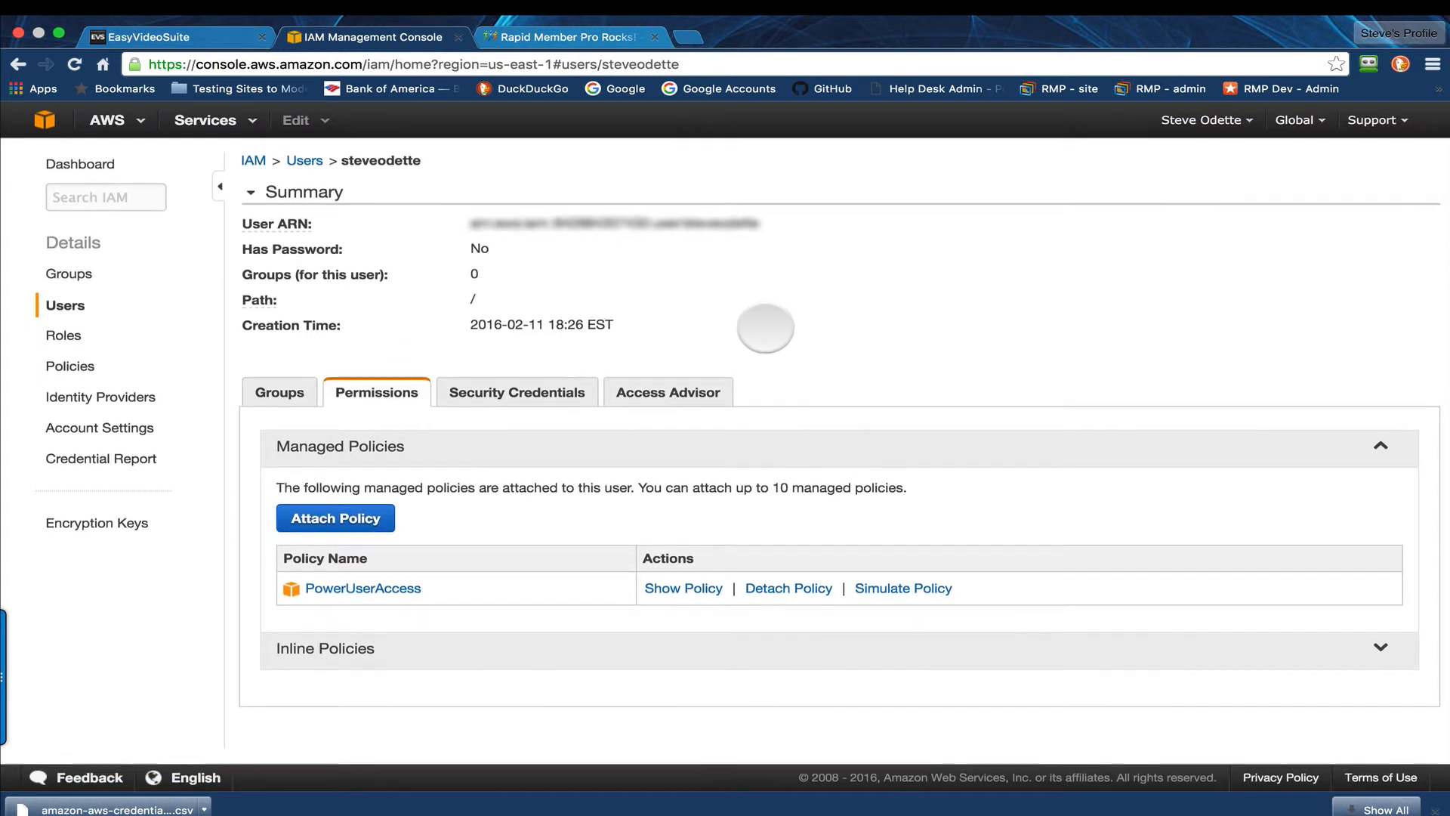
Step: Switch to the Rapid Member Pro site settings and paste the AWS access key and secret key into the Amazon API settings
mouse_move(647, 808)
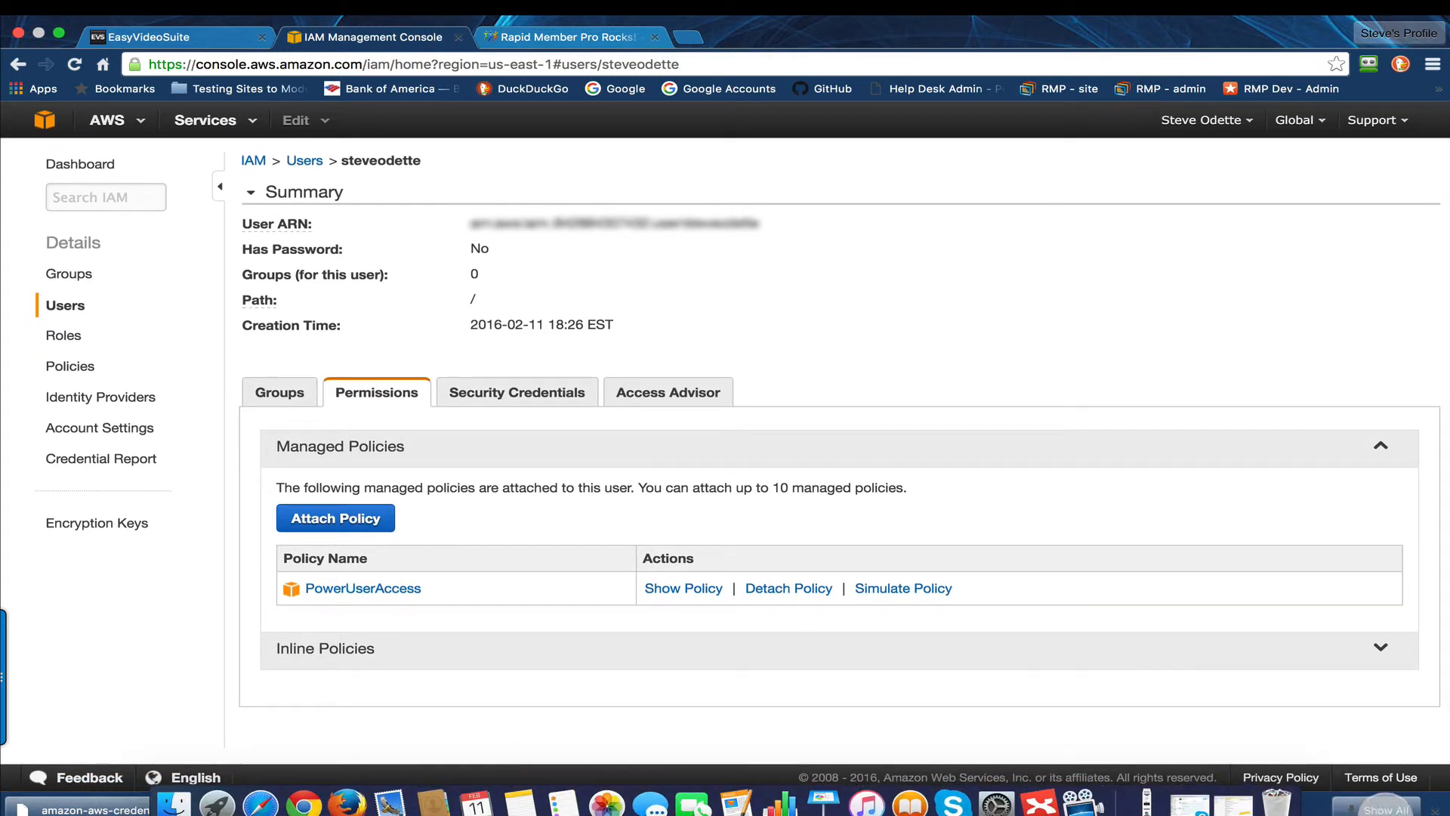
click(1434, 810)
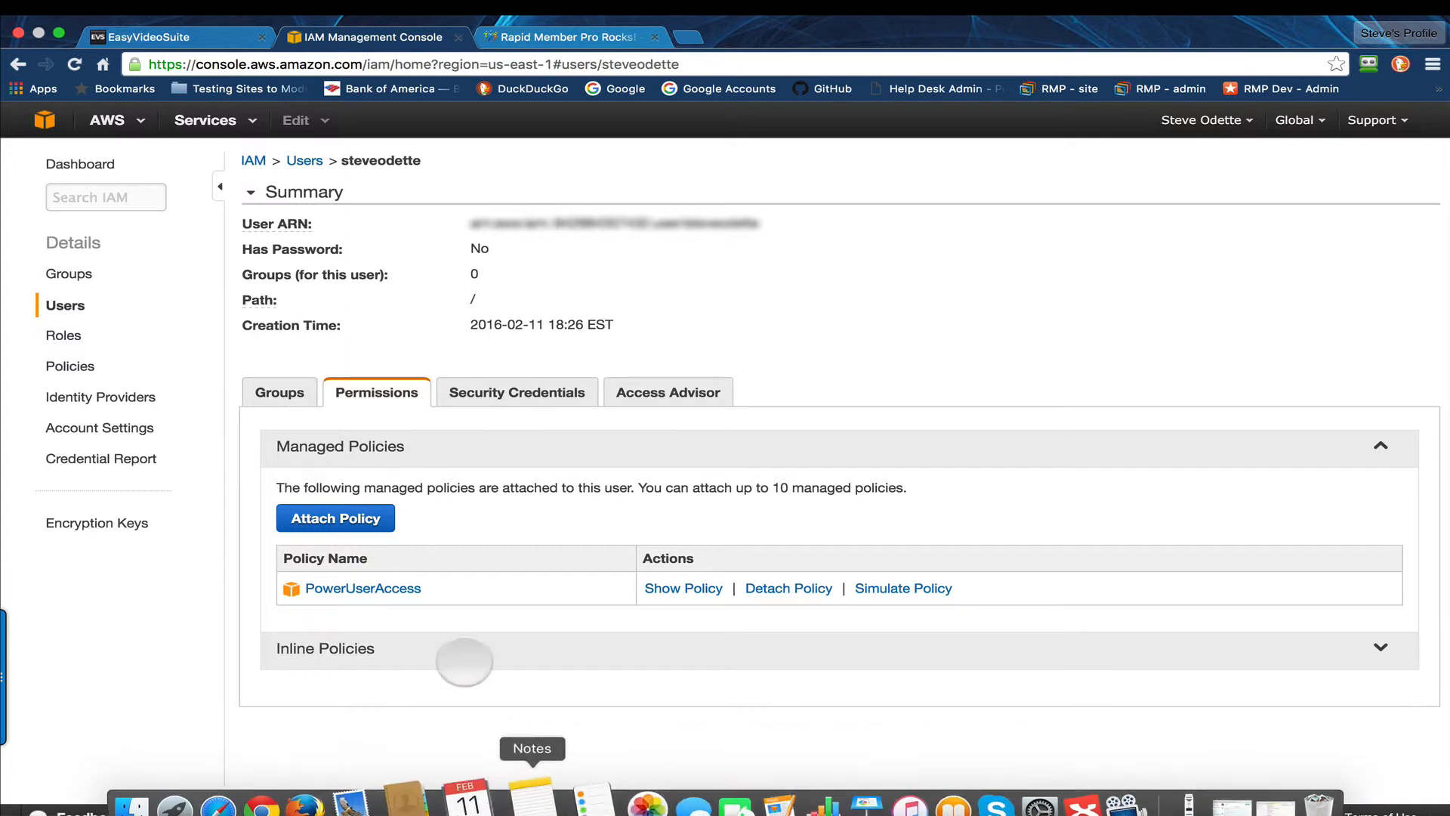
click(589, 35)
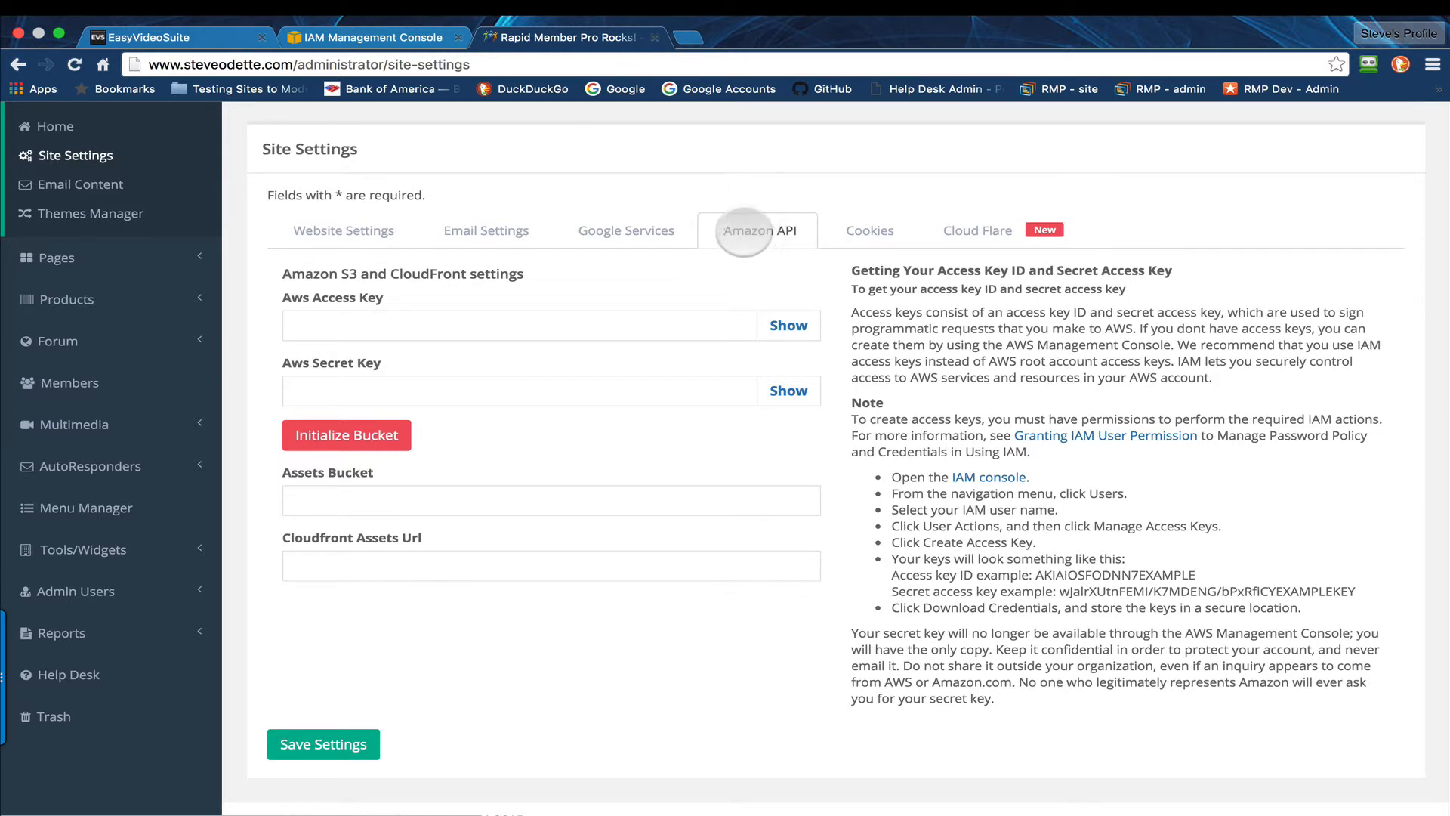
click(646, 325)
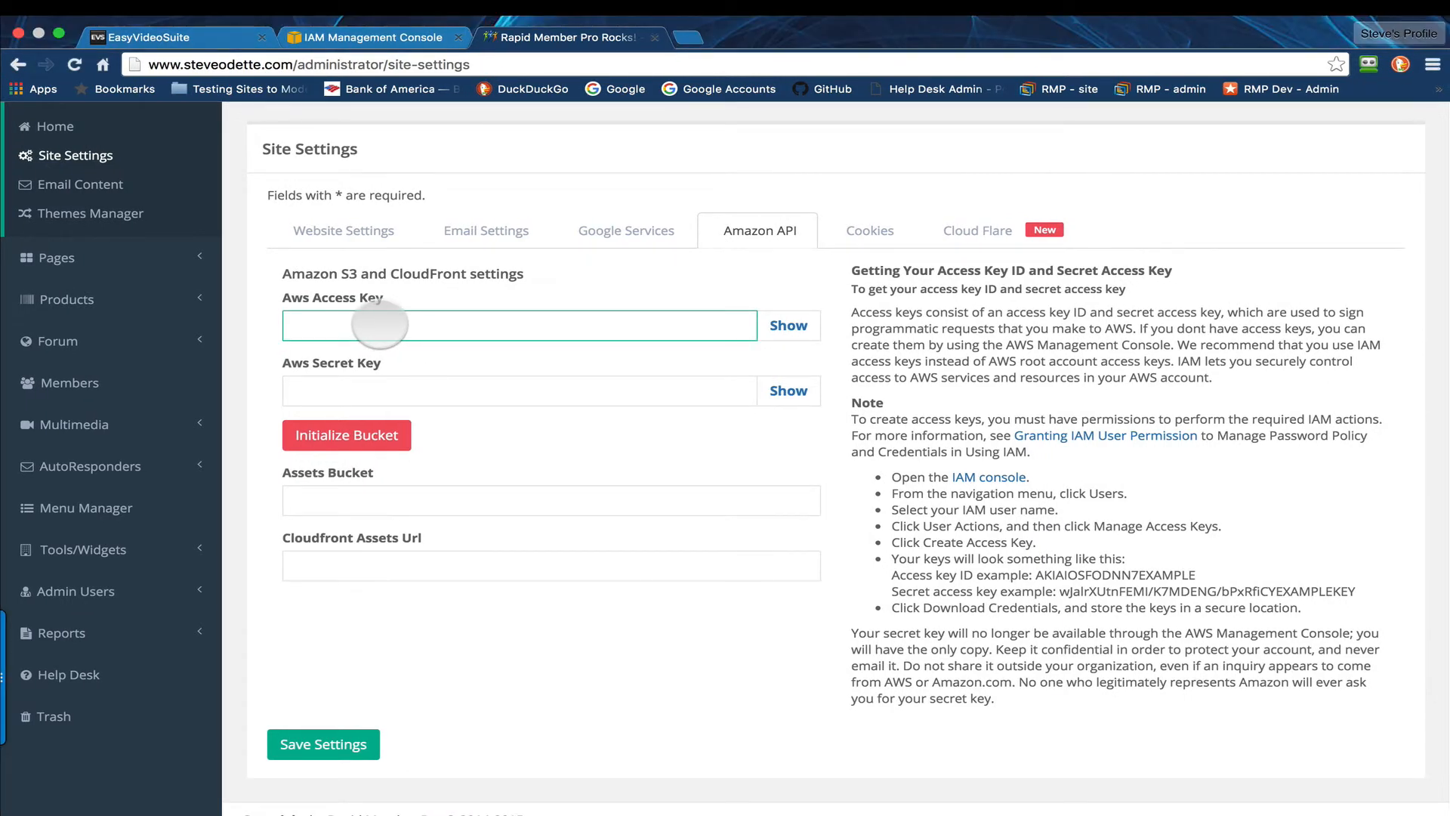
click(420, 387)
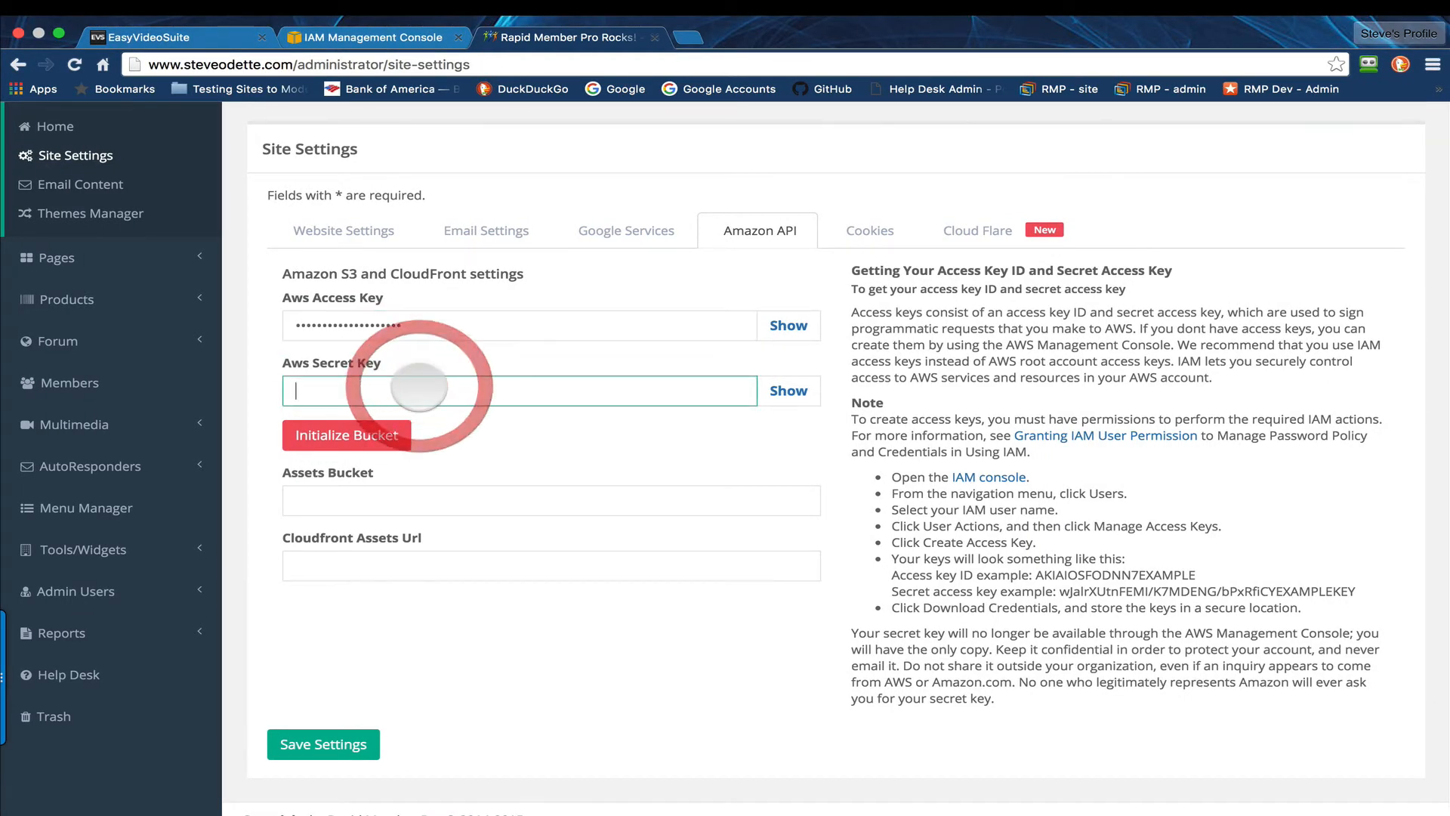
key(super+v)
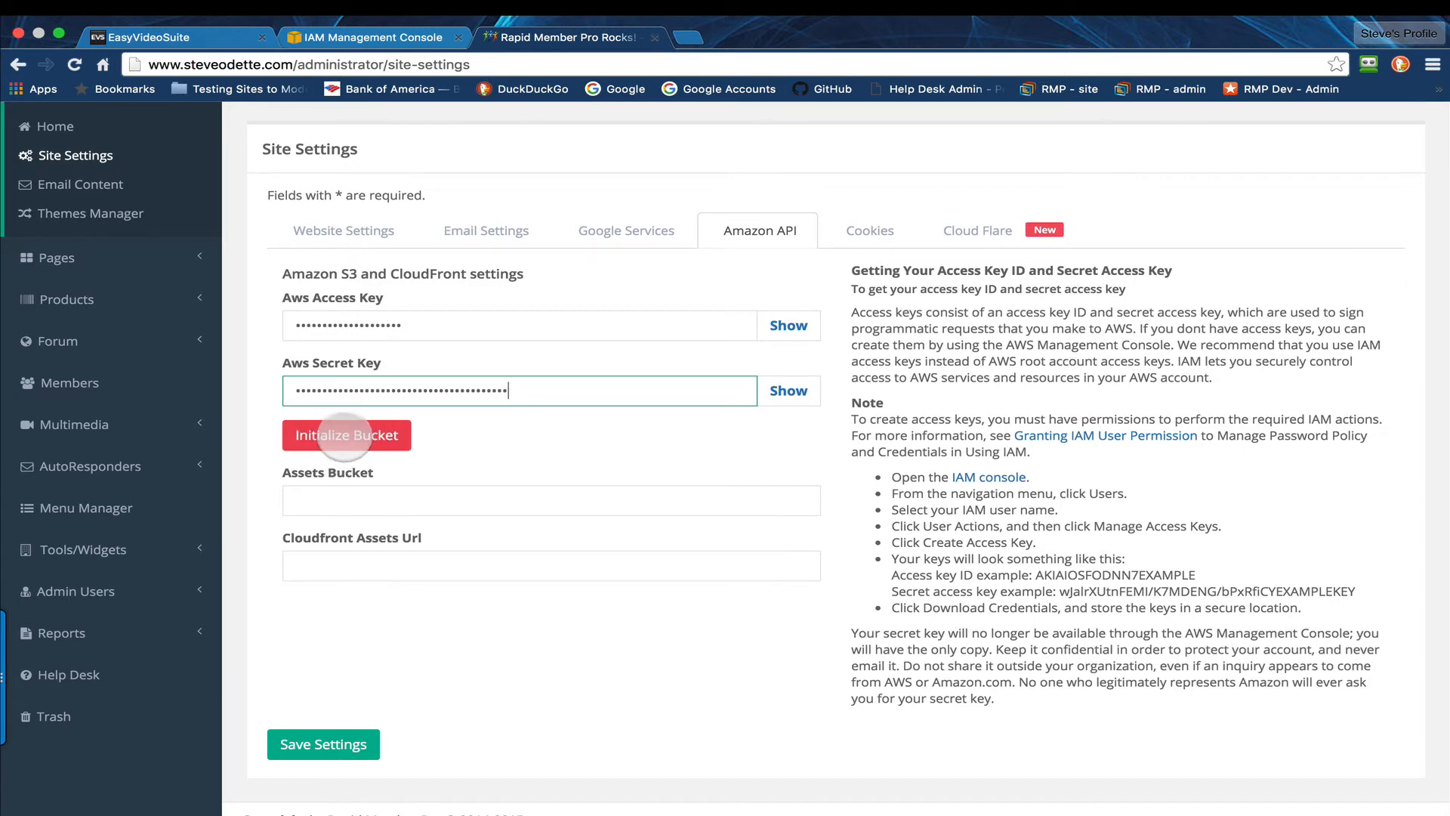
Step: Initialize the assets bucket with the entered AWS keys and dismiss the RoboForm offer to save the login info
click(344, 436)
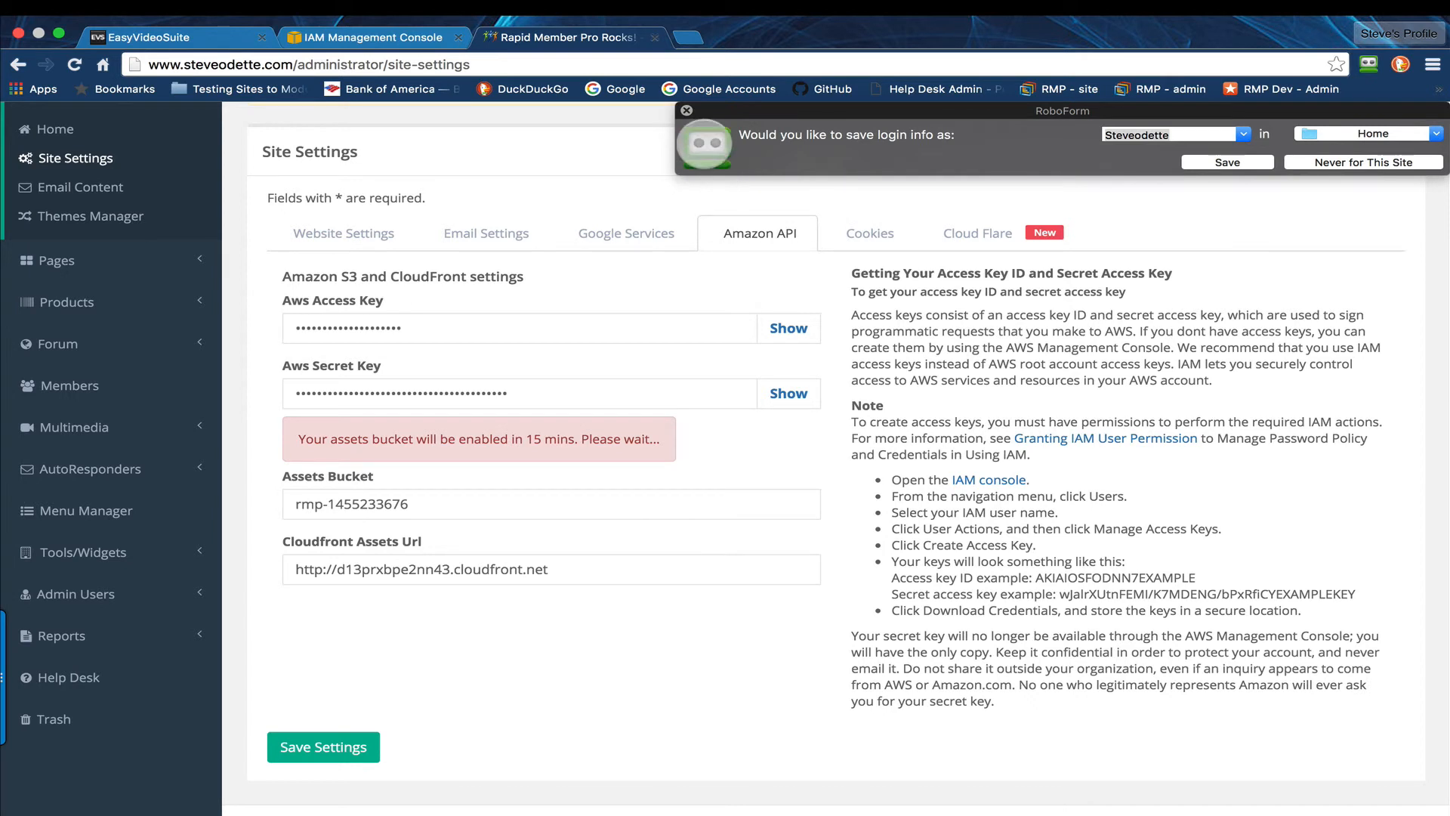
click(687, 110)
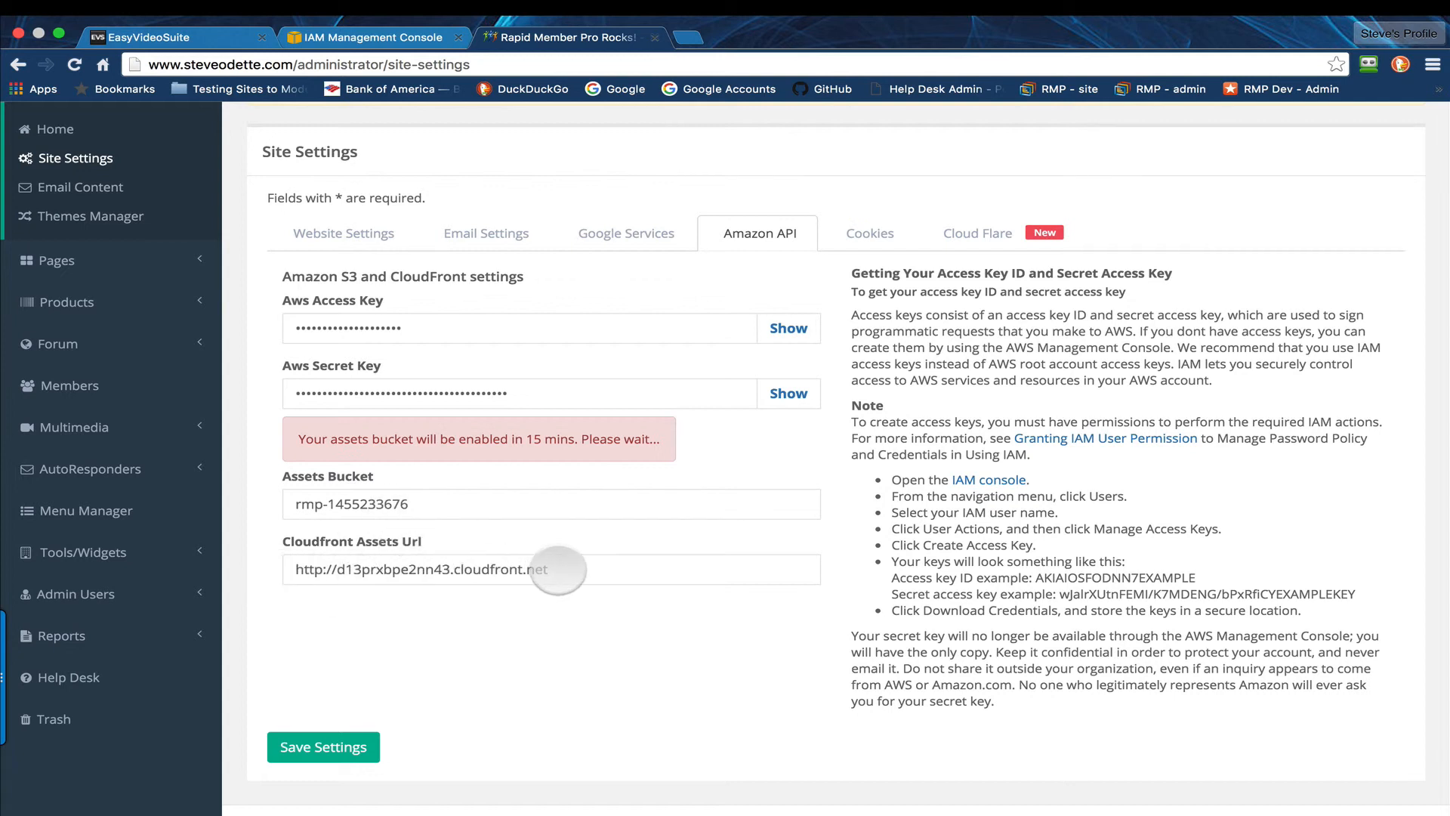
click(644, 565)
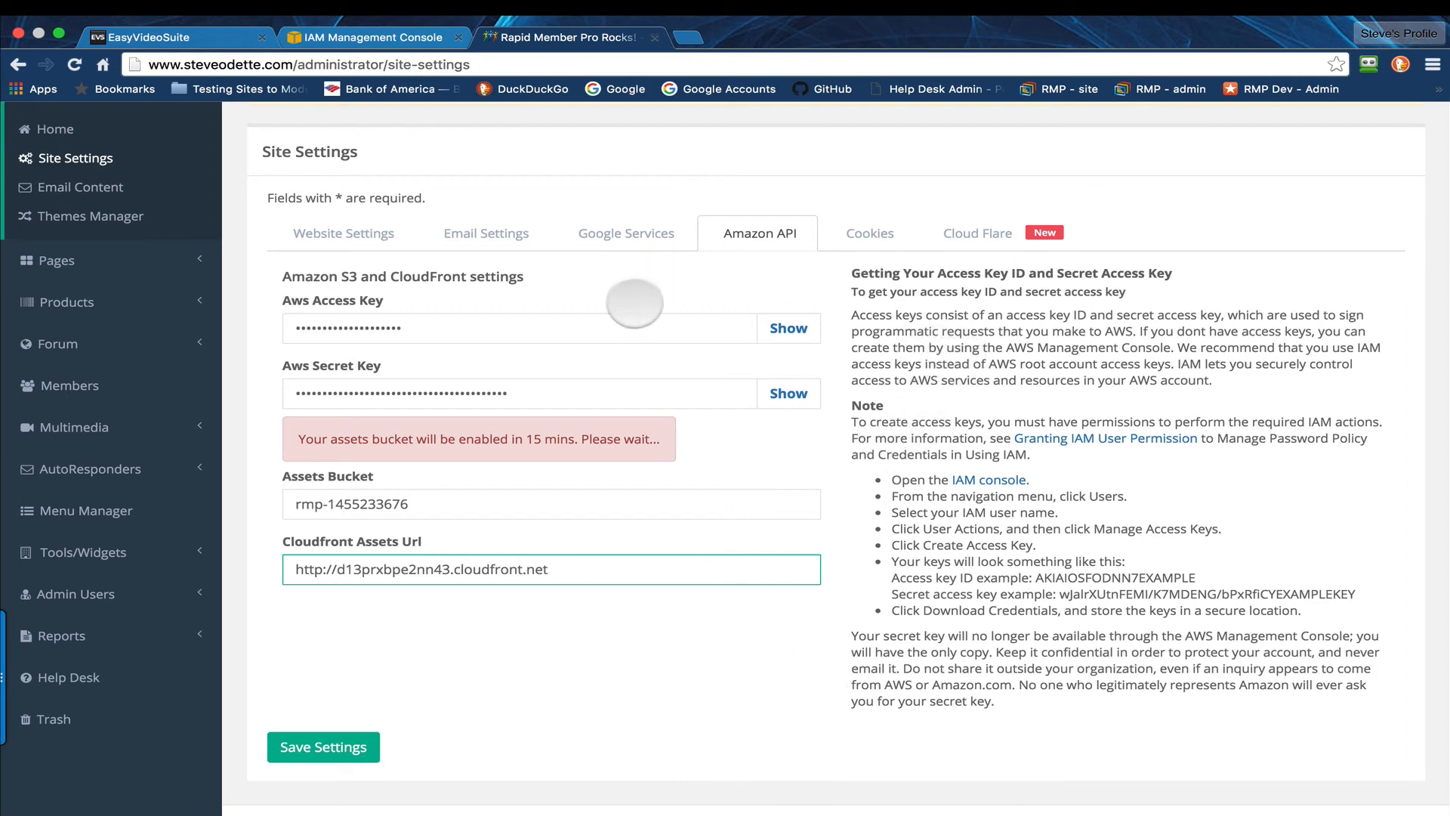
Step: Open the general website settings of the site and look through their fields
click(361, 235)
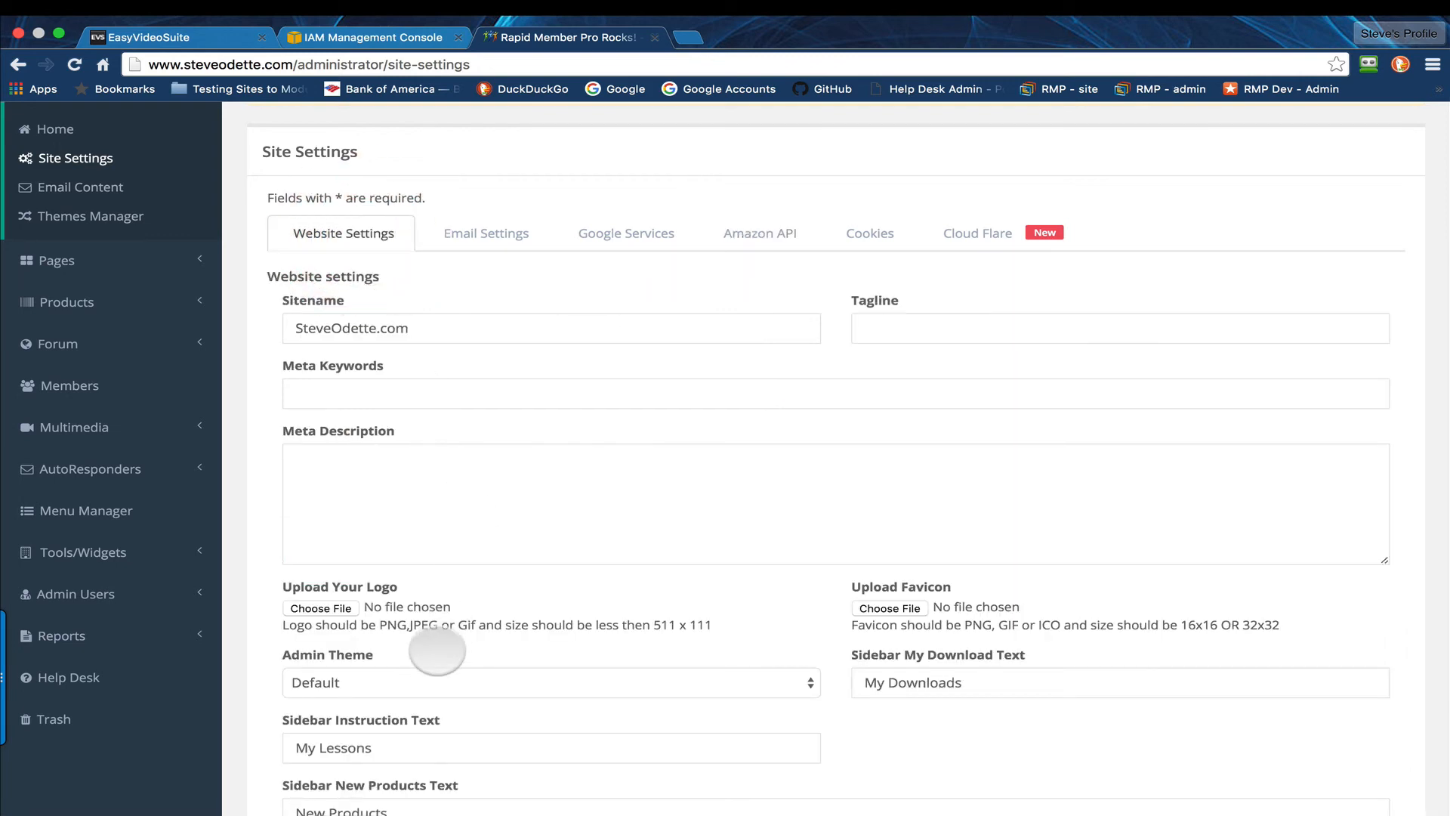
scroll(434, 647, down, 3)
scroll(401, 408, up, 4)
scroll(400, 408, up, 2)
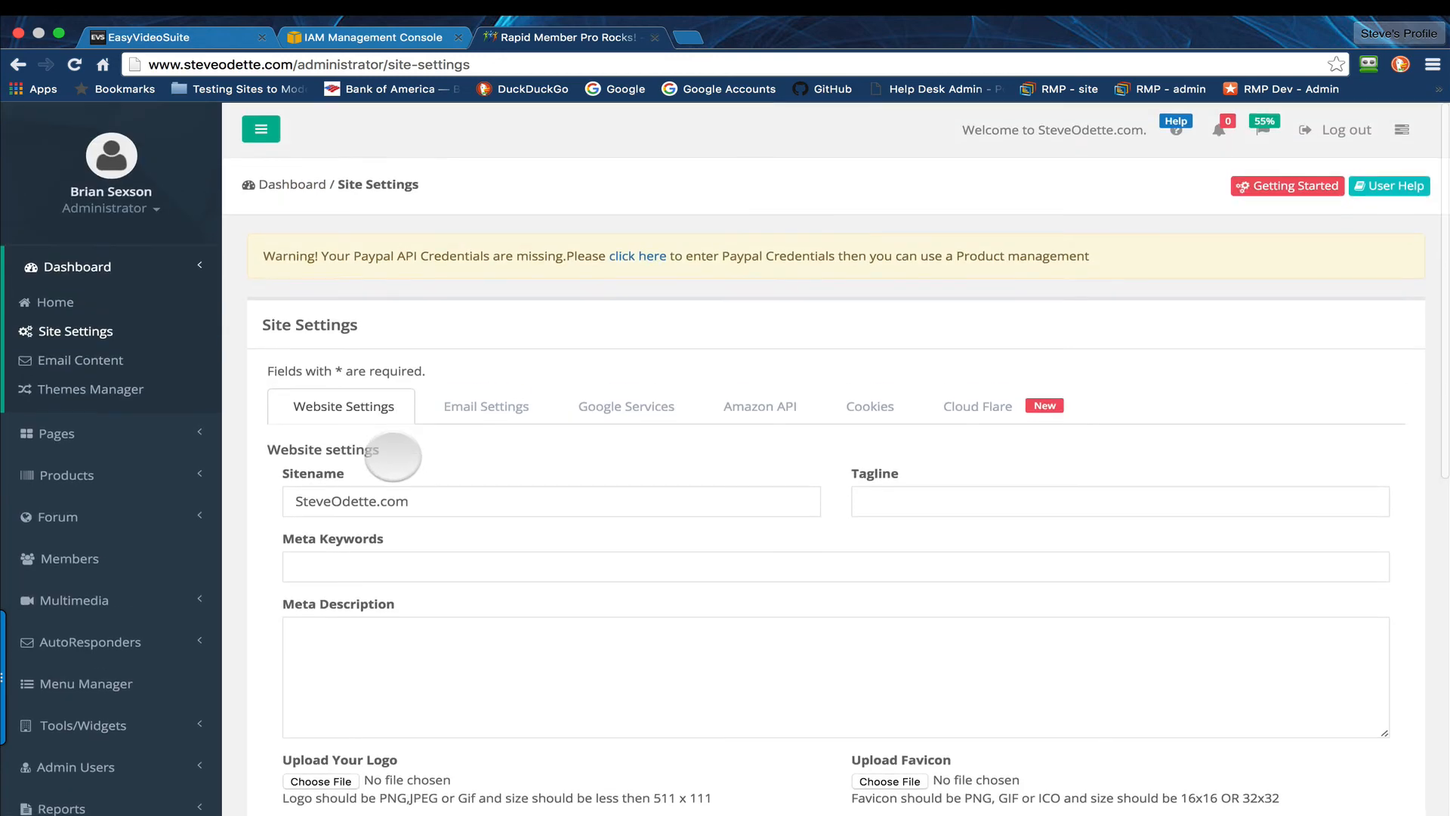
scroll(525, 598, down, 10)
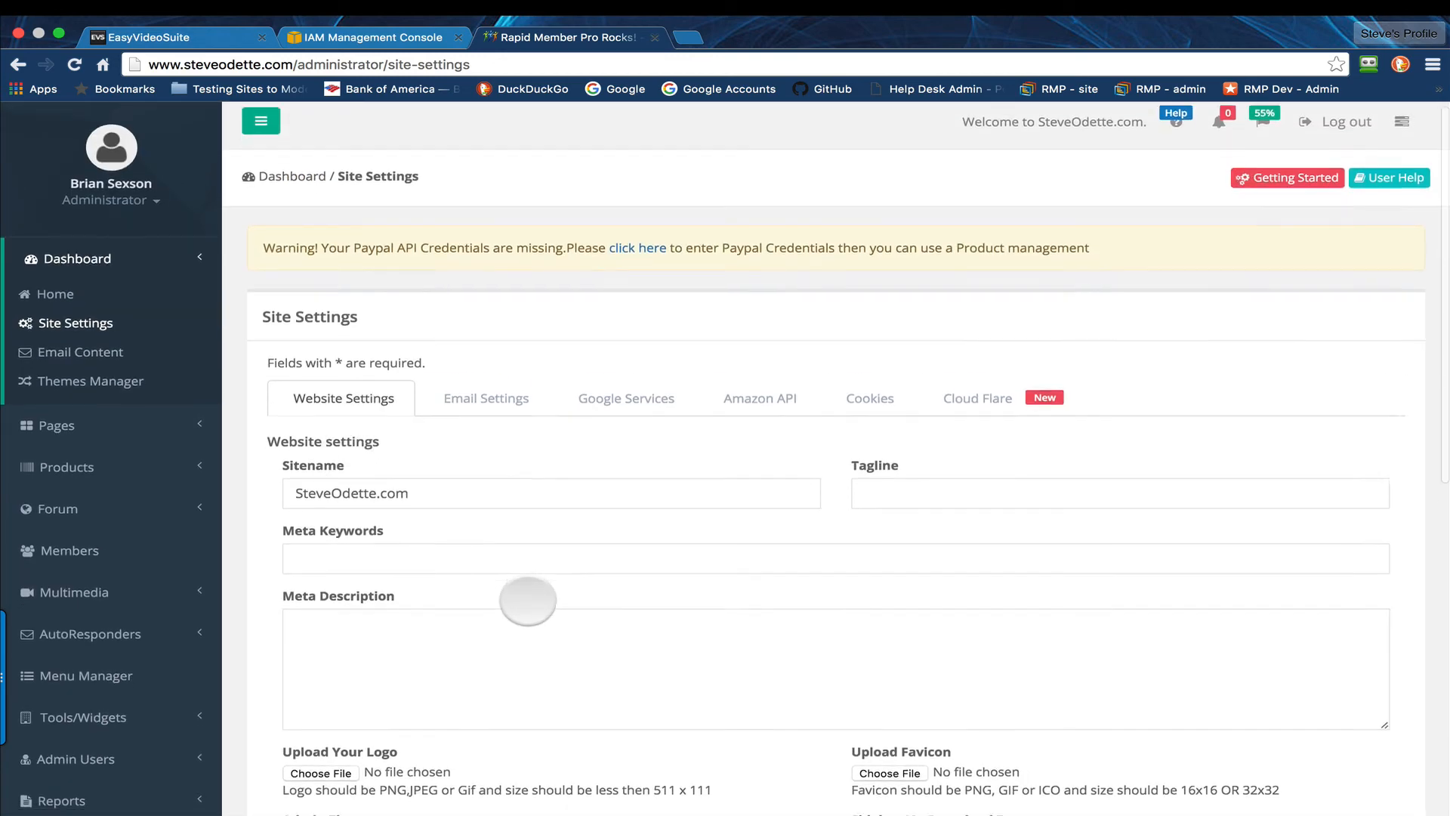